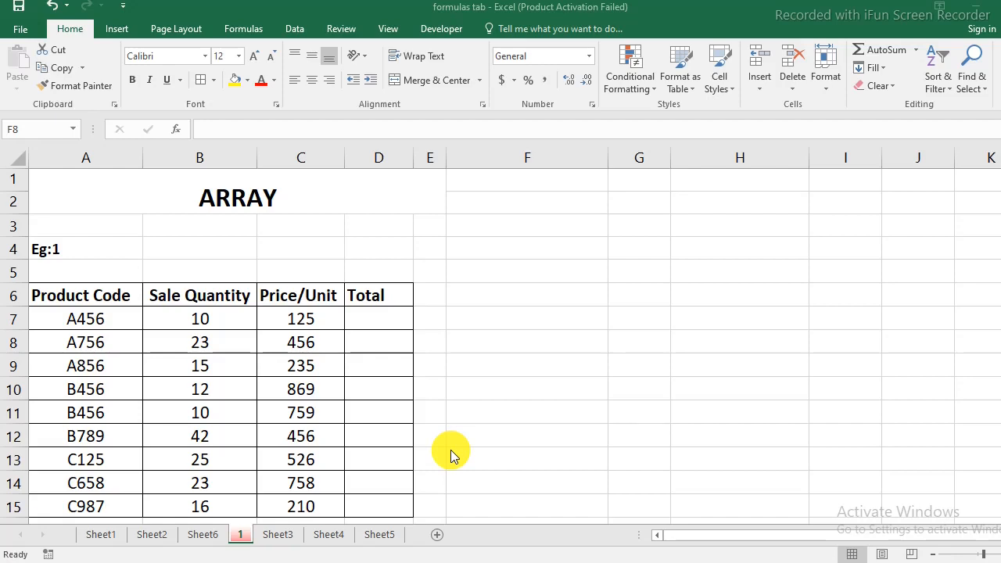
# - Examine the sales table's Product Code, Sale Quantity and Price/Unit columns and the empty Total column
pyautogui.click(387, 420)
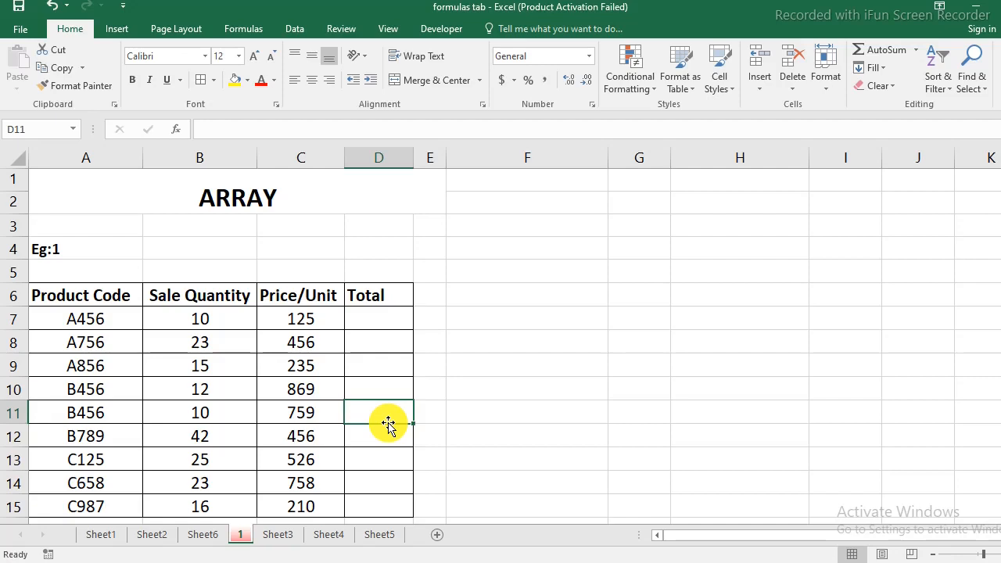
pyautogui.scroll(-1, 389, 423)
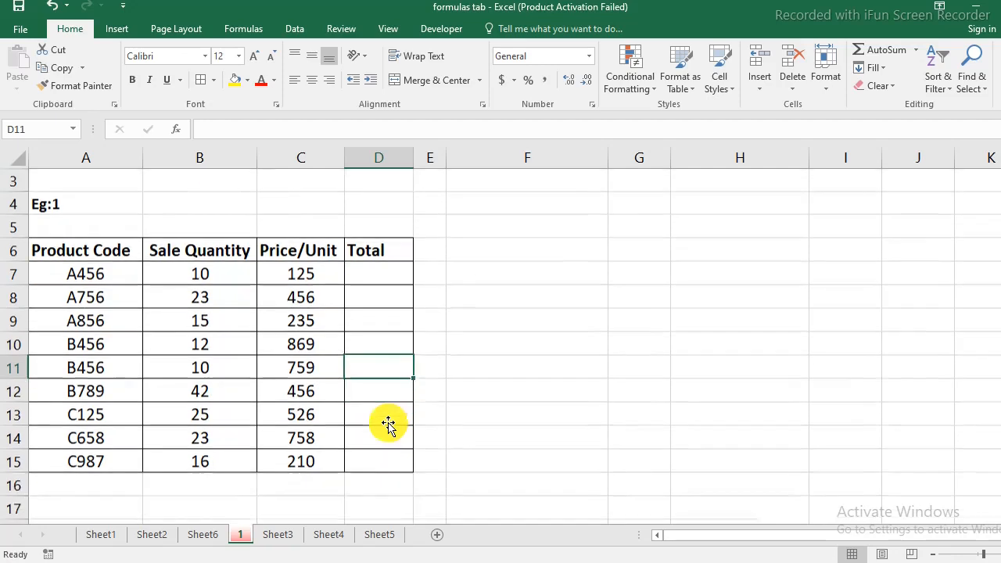
pyautogui.click(218, 252)
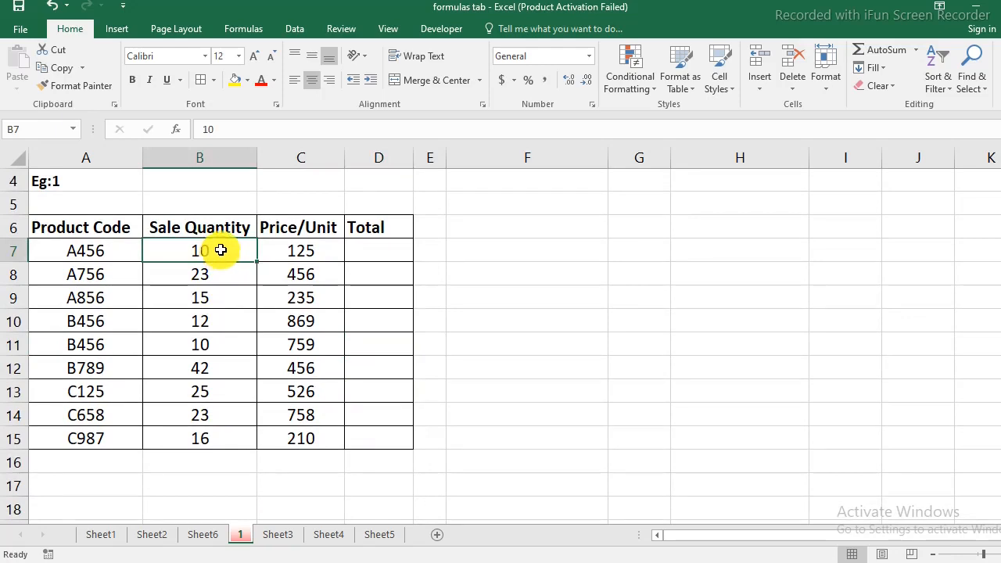
pyautogui.moveTo(219, 252); pyautogui.dragTo(219, 441)
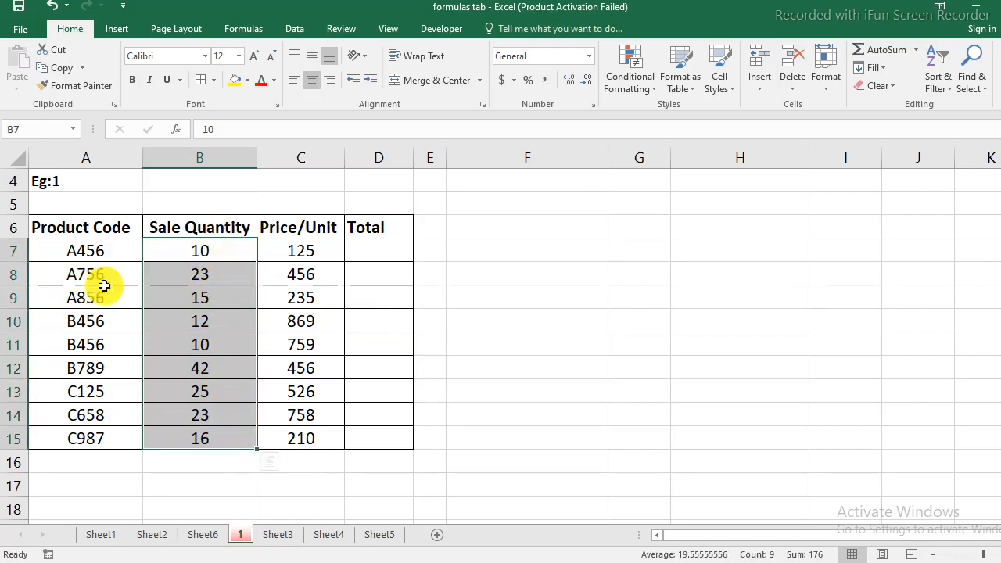
pyautogui.click(74, 277)
pyautogui.moveTo(91, 248); pyautogui.dragTo(107, 441)
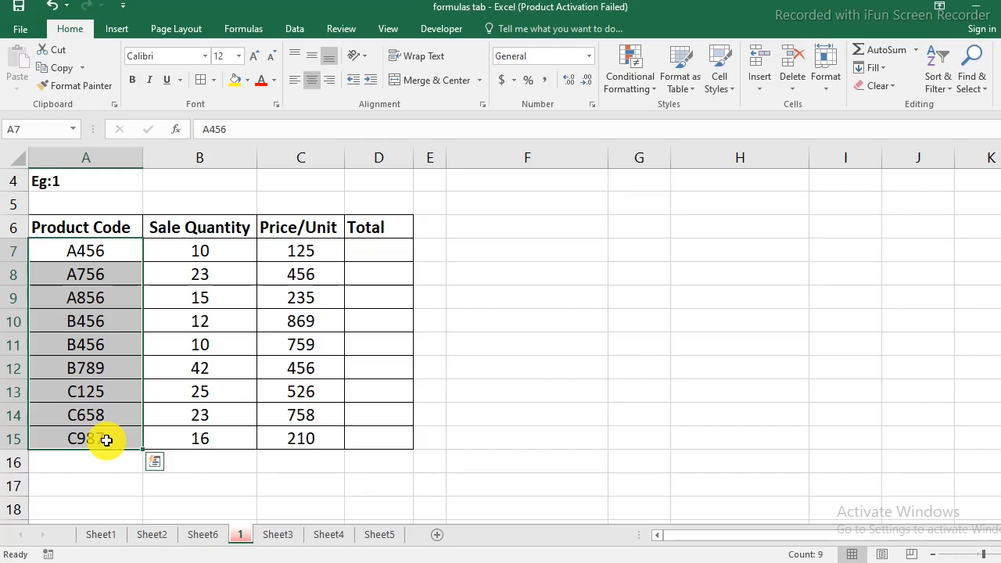
pyautogui.scroll(1, 106, 441)
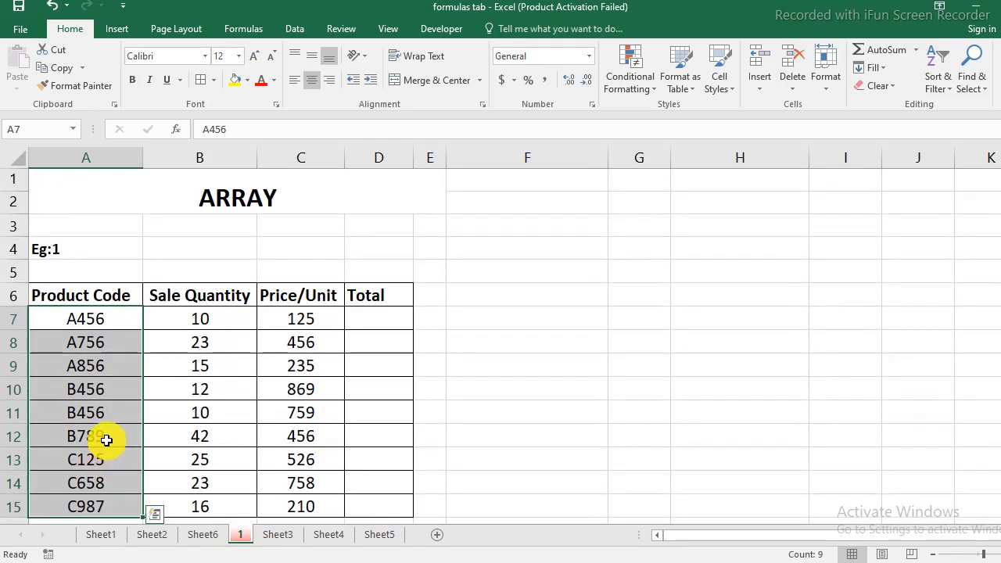
pyautogui.click(274, 413)
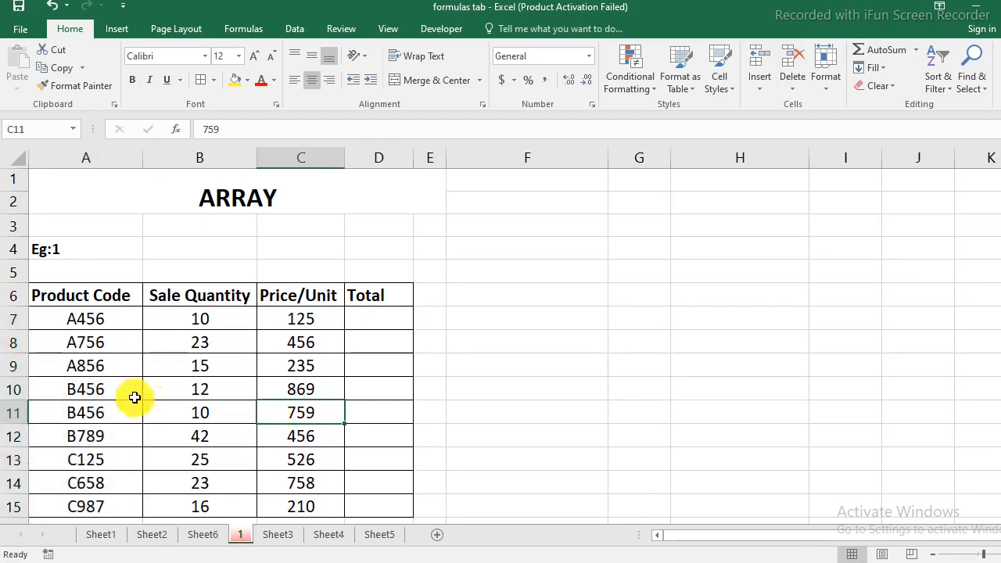
pyautogui.click(84, 299)
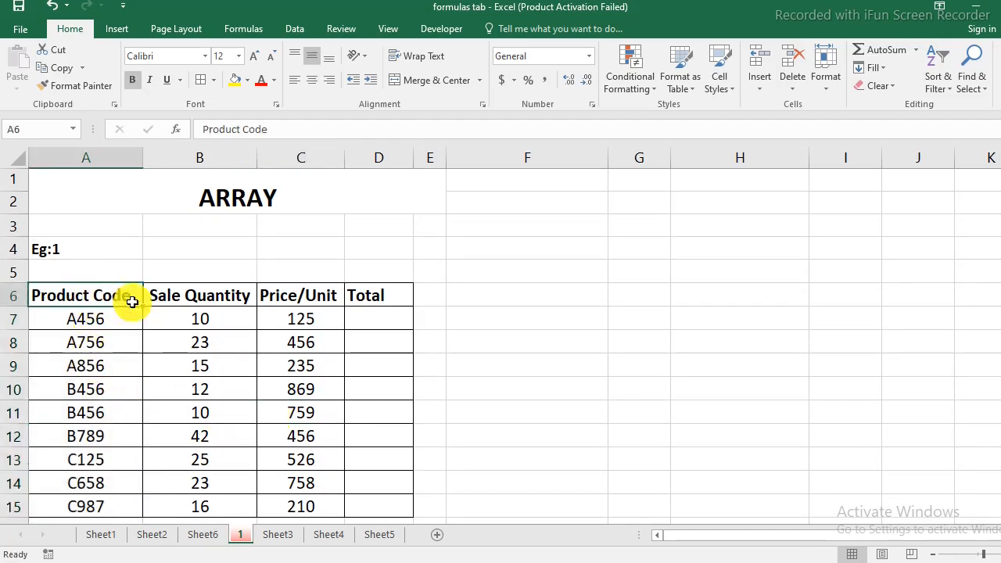
pyautogui.click(205, 302)
pyautogui.click(310, 304)
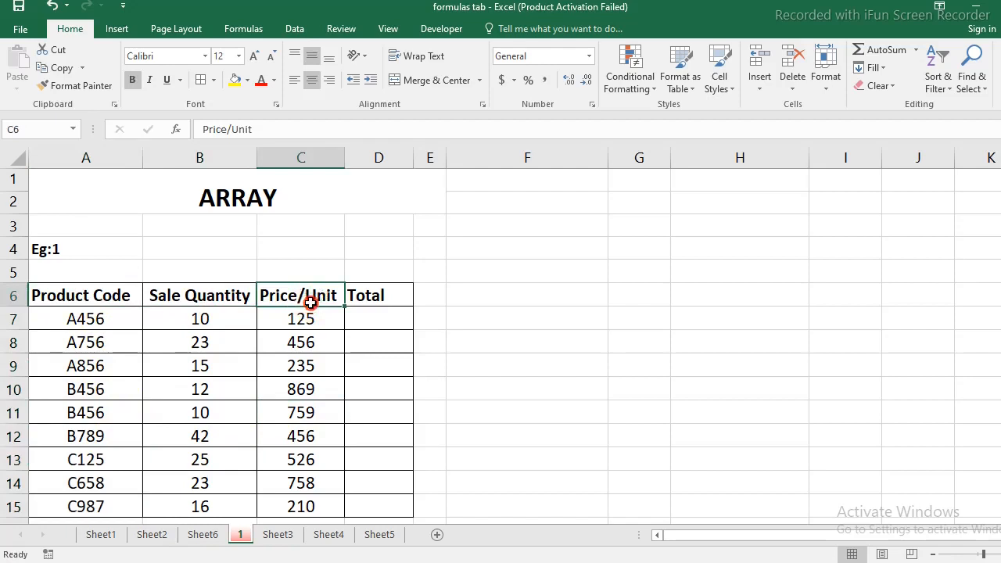
# - Calculate the first product's total in D7 with =B7*C7 and fill the formula down to D15
pyautogui.click(387, 322)
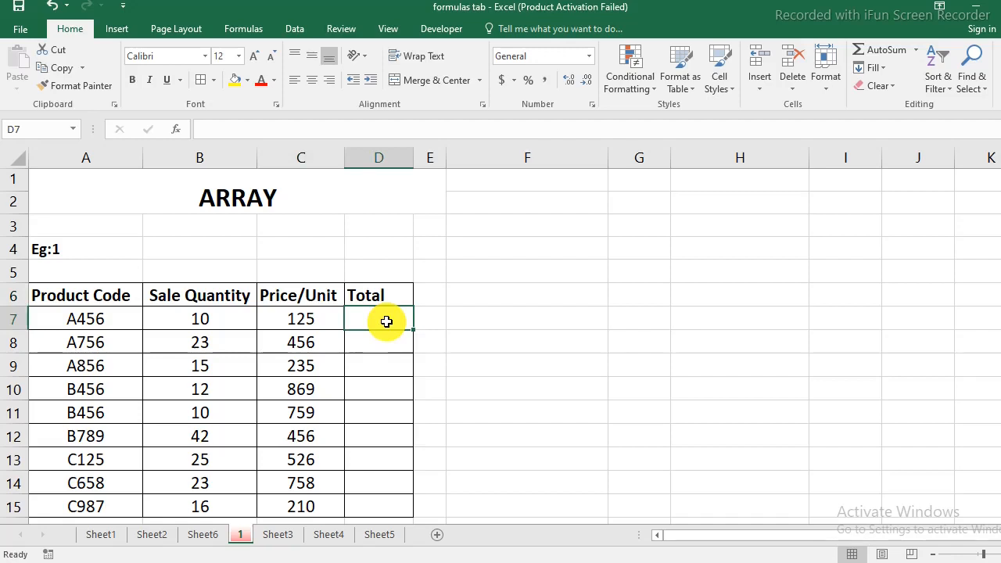
pyautogui.write('=')
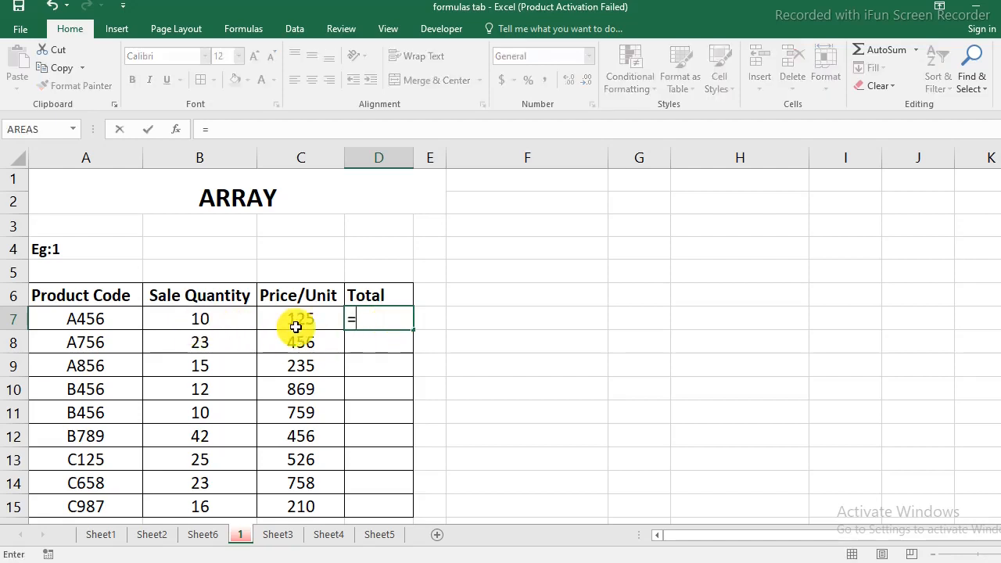
pyautogui.click(217, 322)
pyautogui.write('*')
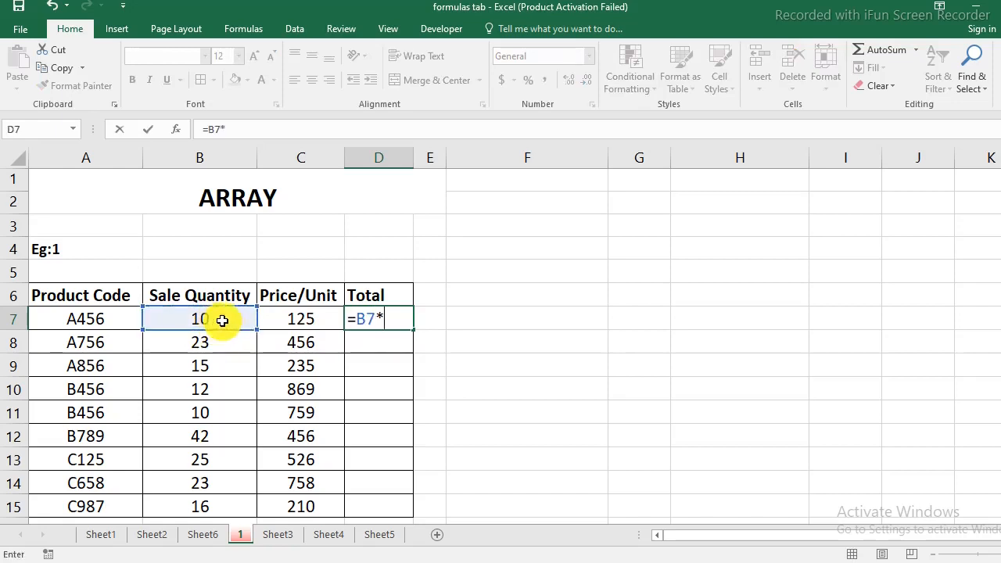
pyautogui.click(305, 322)
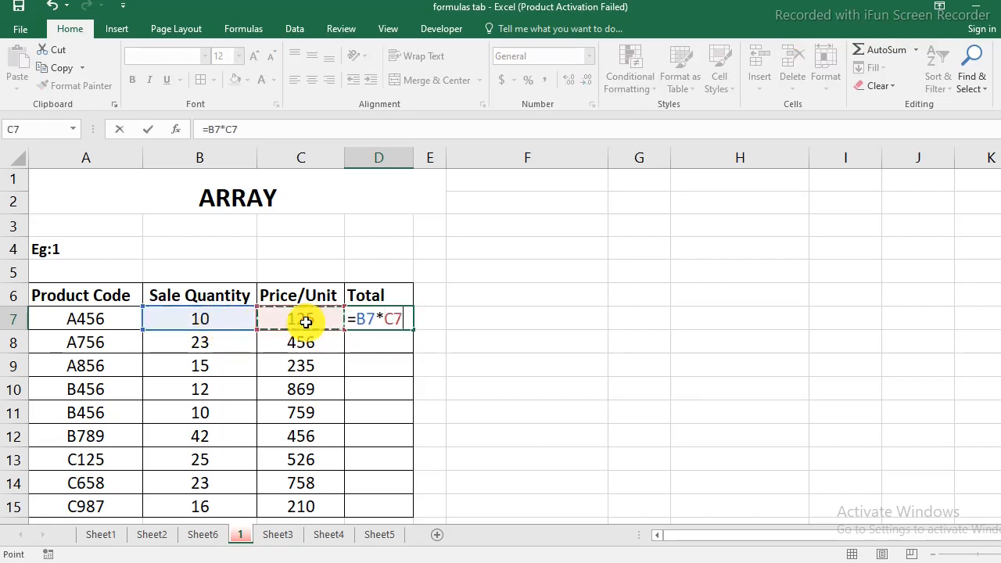
pyautogui.press('Return')
pyautogui.click(374, 321)
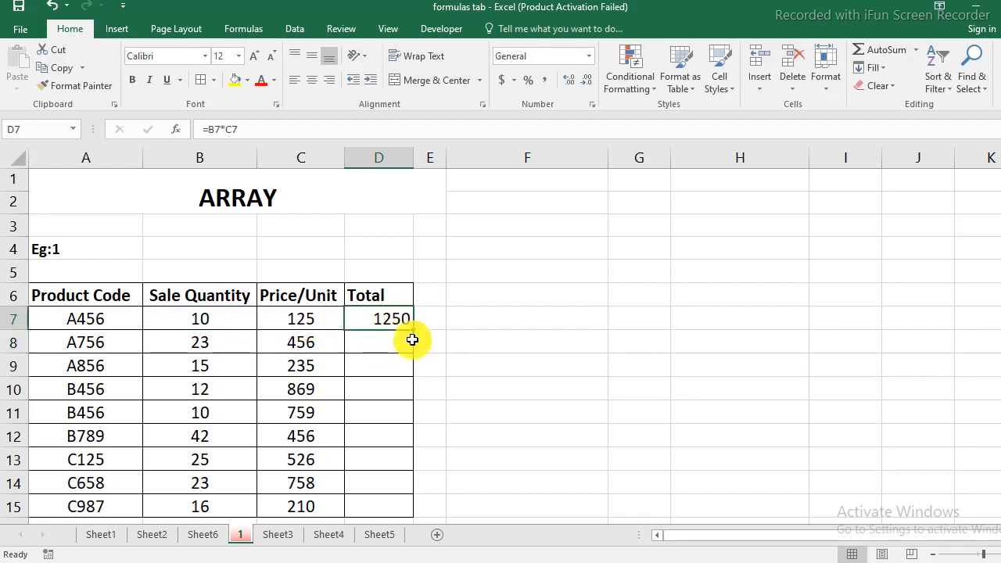
pyautogui.moveTo(413, 329); pyautogui.dragTo(391, 510)
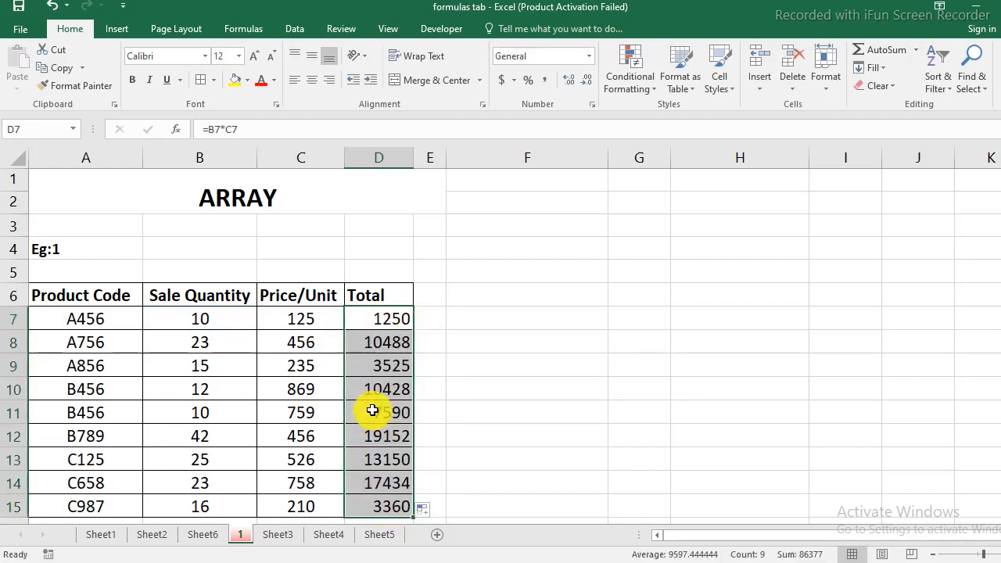
# - Inspect the multiplication formula in D7 and its cell references, leaving the formula as it is
pyautogui.click(381, 318)
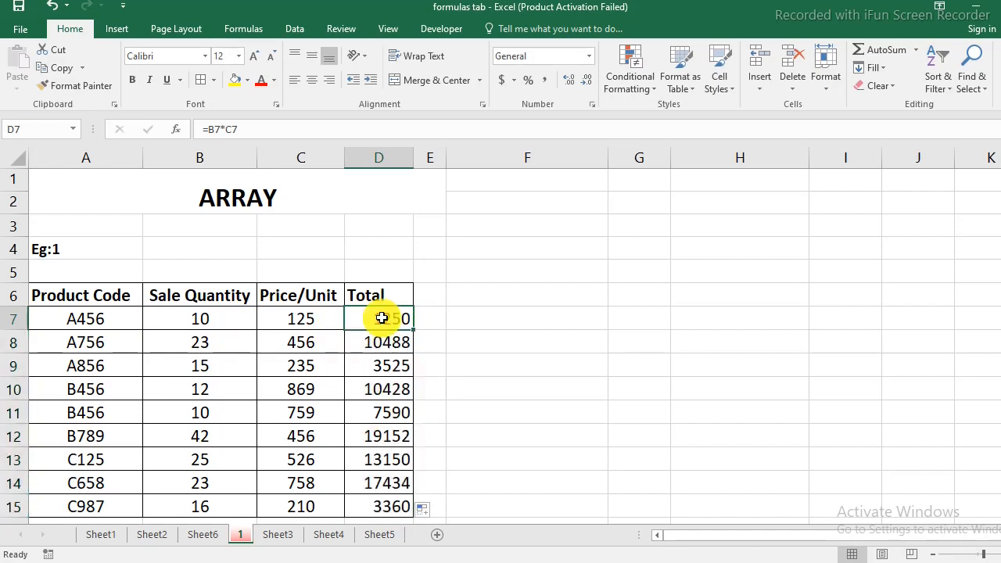
pyautogui.doubleClick(381, 317)
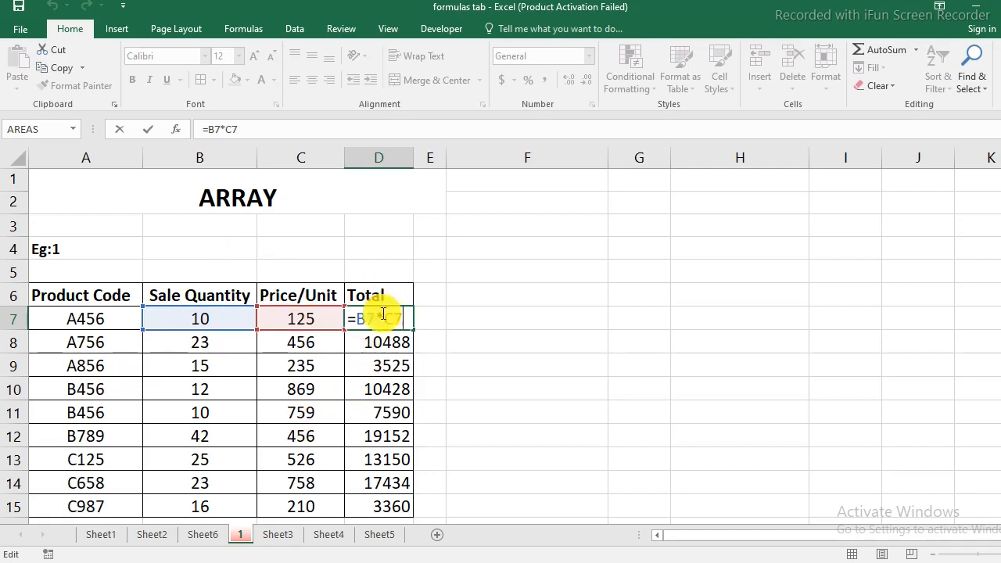
pyautogui.scroll(-1, 379, 497)
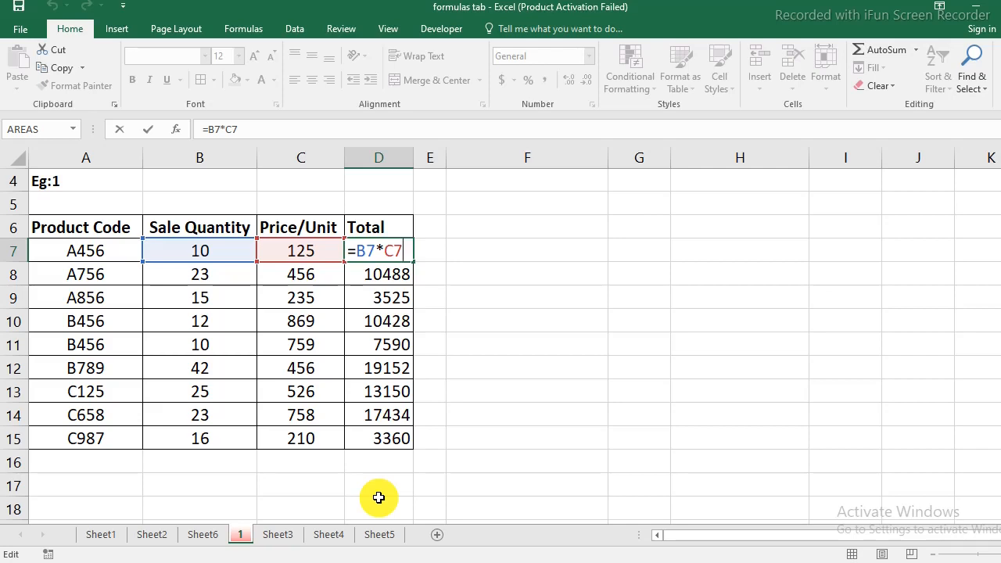
pyautogui.press('Return')
# - Enter the heading "Total with Array" in cell F6
pyautogui.click(528, 248)
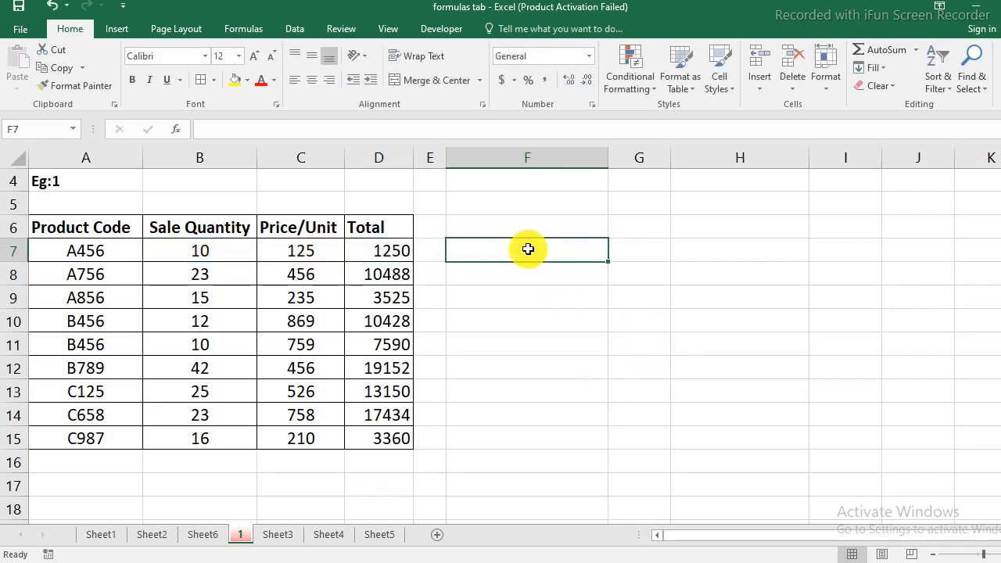
pyautogui.click(518, 229)
pyautogui.write('T')
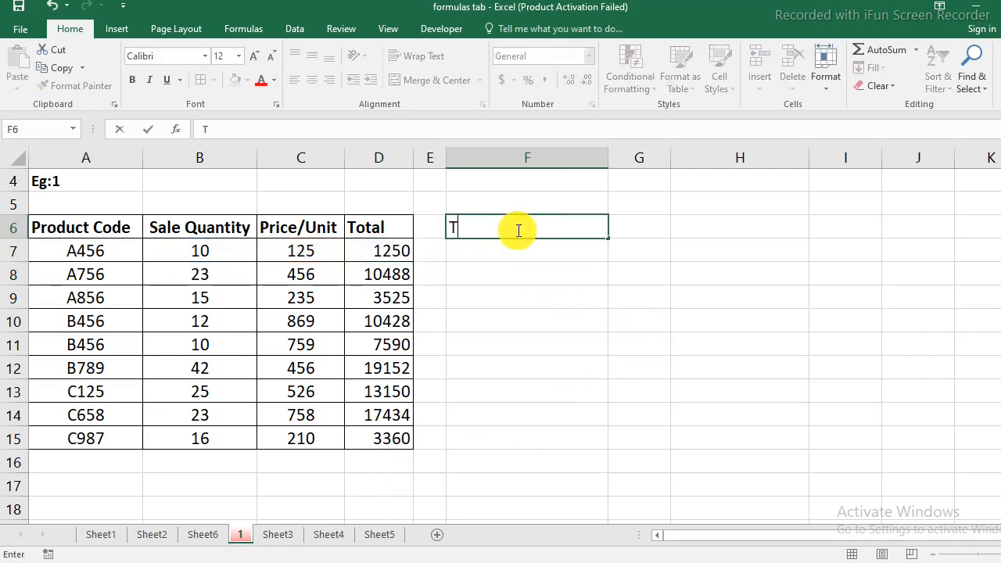
pyautogui.write('otal with A')
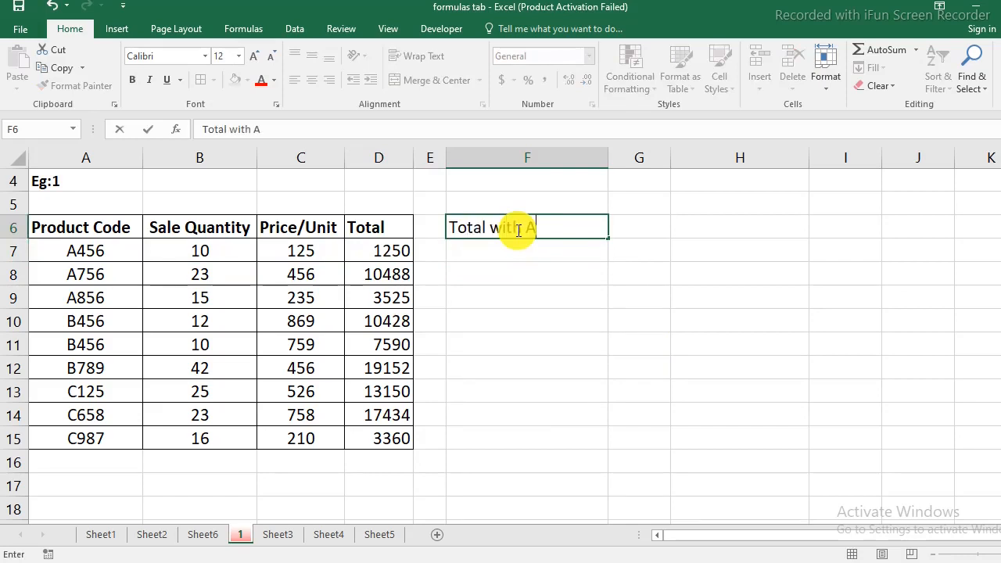
pyautogui.write('rray')
pyautogui.press('Return')
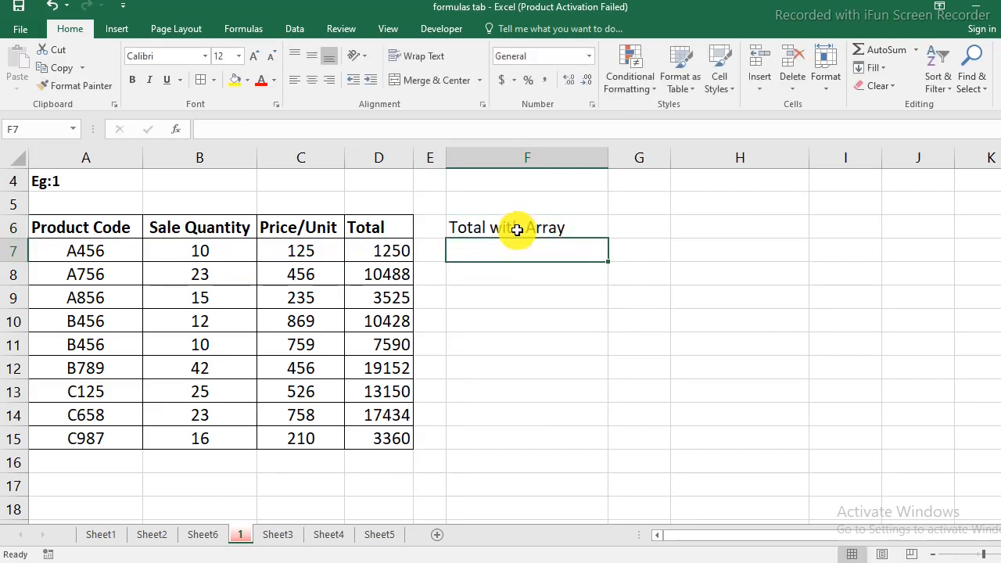
# - With F7:F15 selected, enter =B7:B15*C7:C15 as an ordinary formula in F7
pyautogui.moveTo(505, 248); pyautogui.dragTo(490, 434)
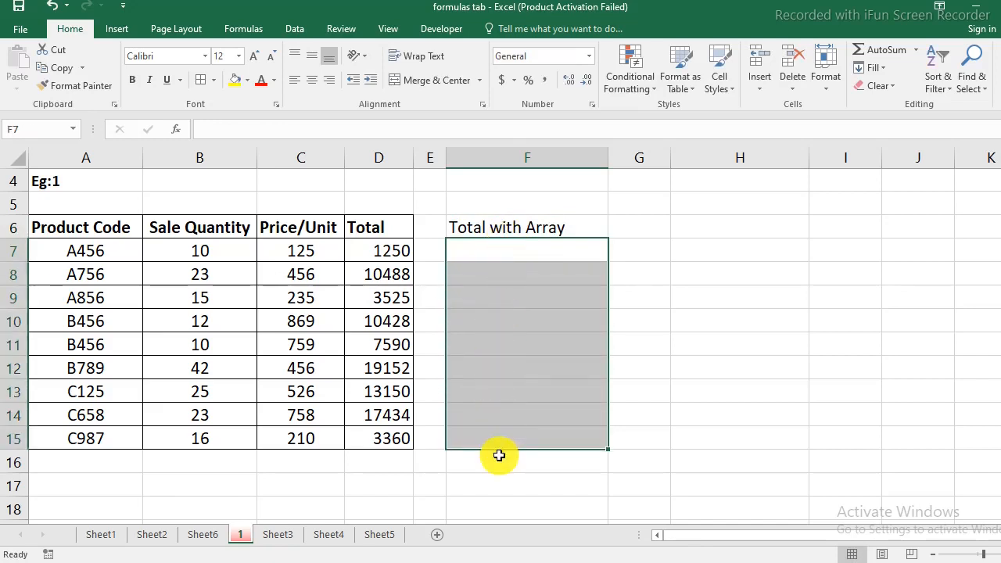
pyautogui.write('=')
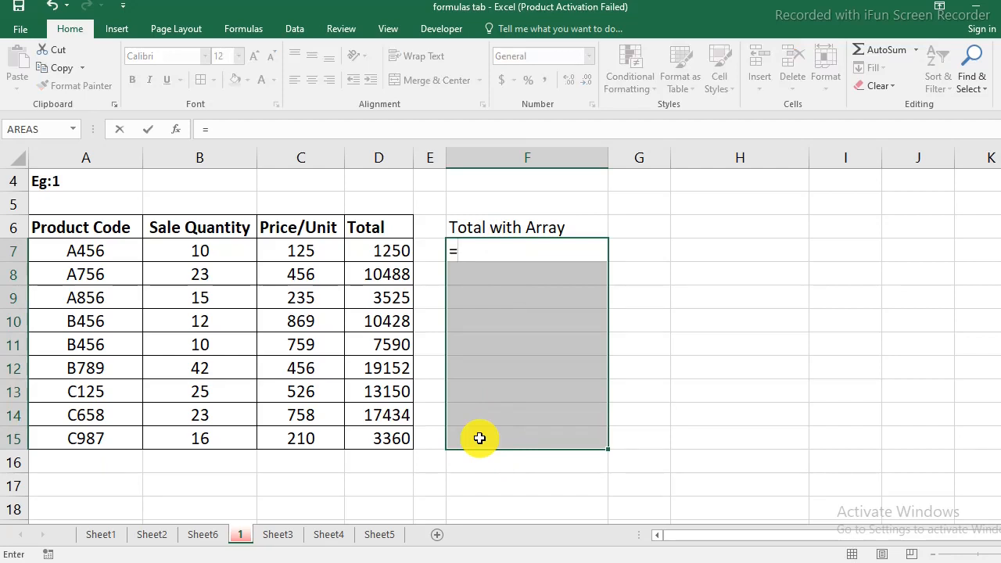
pyautogui.click(202, 255)
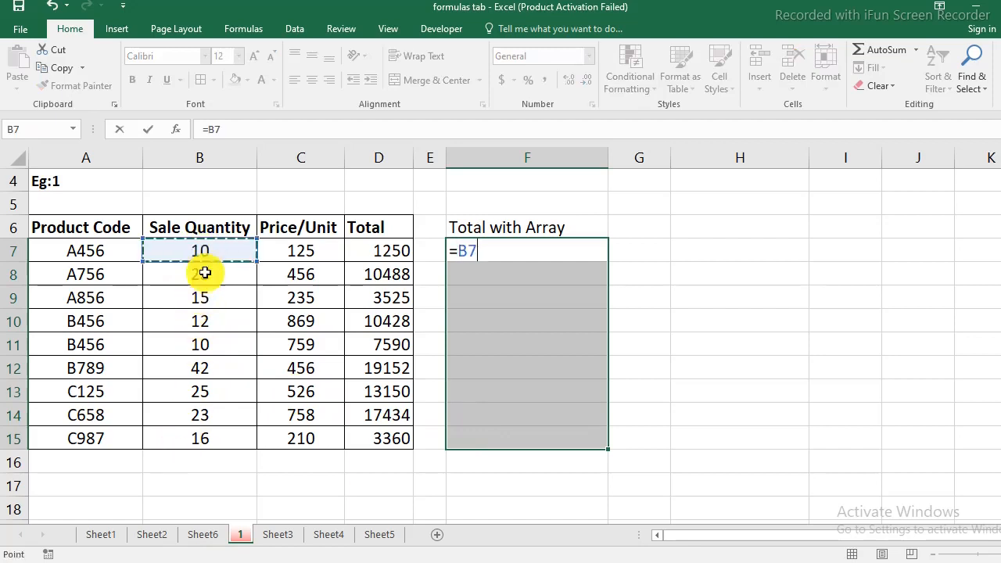
pyautogui.moveTo(205, 273); pyautogui.dragTo(209, 433)
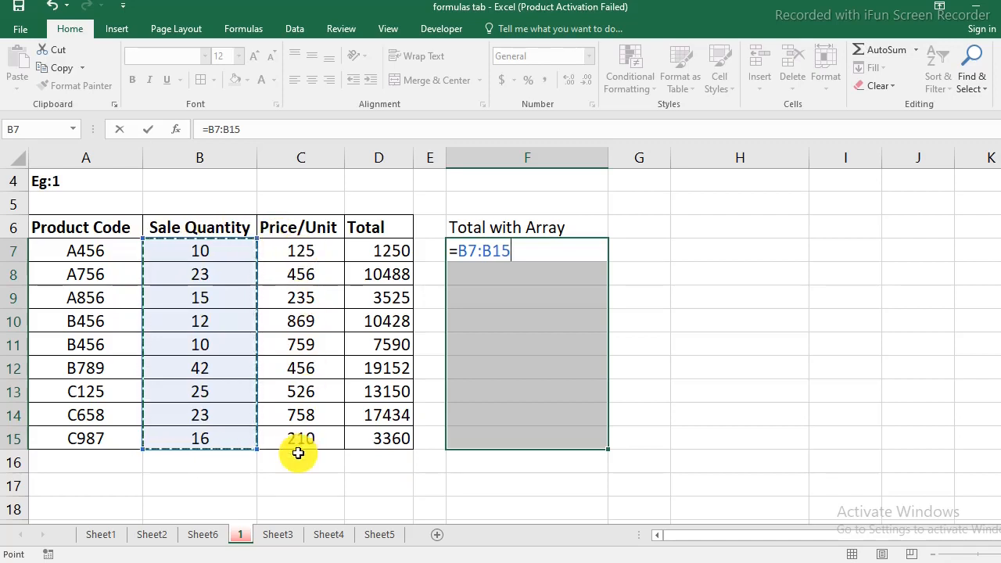
pyautogui.write('*')
pyautogui.moveTo(306, 252); pyautogui.dragTo(333, 438)
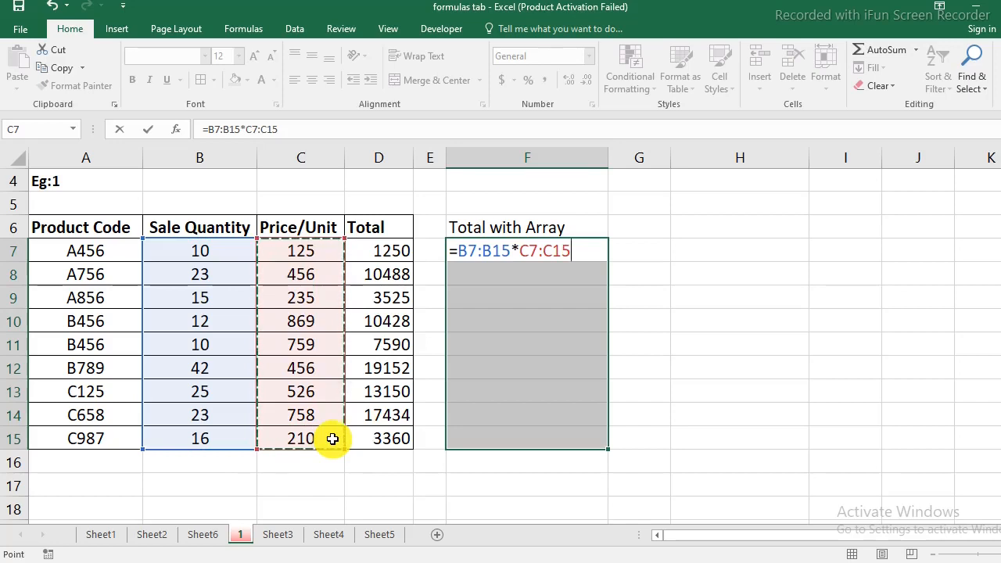
pyautogui.press('Return')
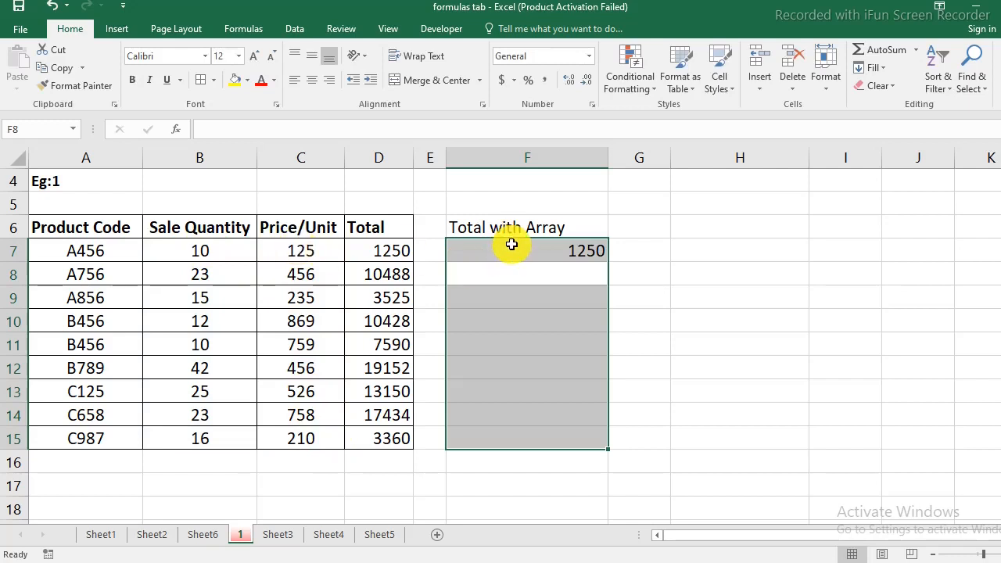
# - Inspect the formula in F7 and the quantity and price ranges it references
pyautogui.click(511, 250)
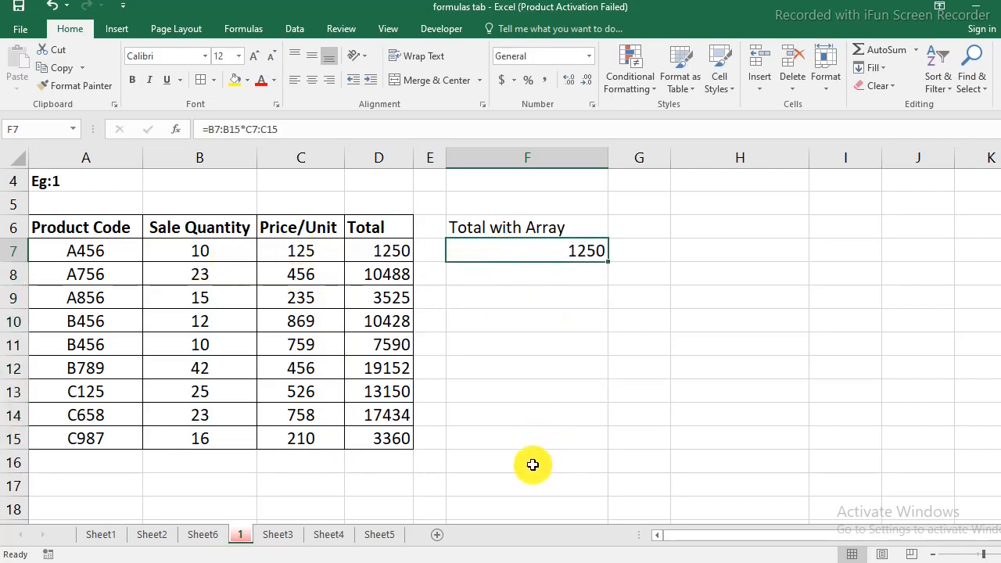
pyautogui.moveTo(503, 253); pyautogui.dragTo(514, 443)
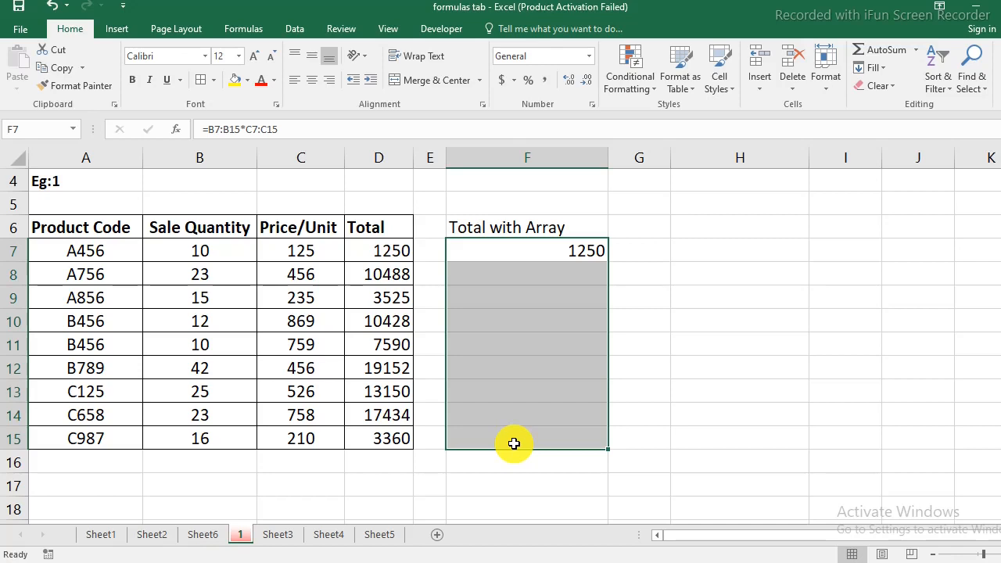
pyautogui.click(528, 256)
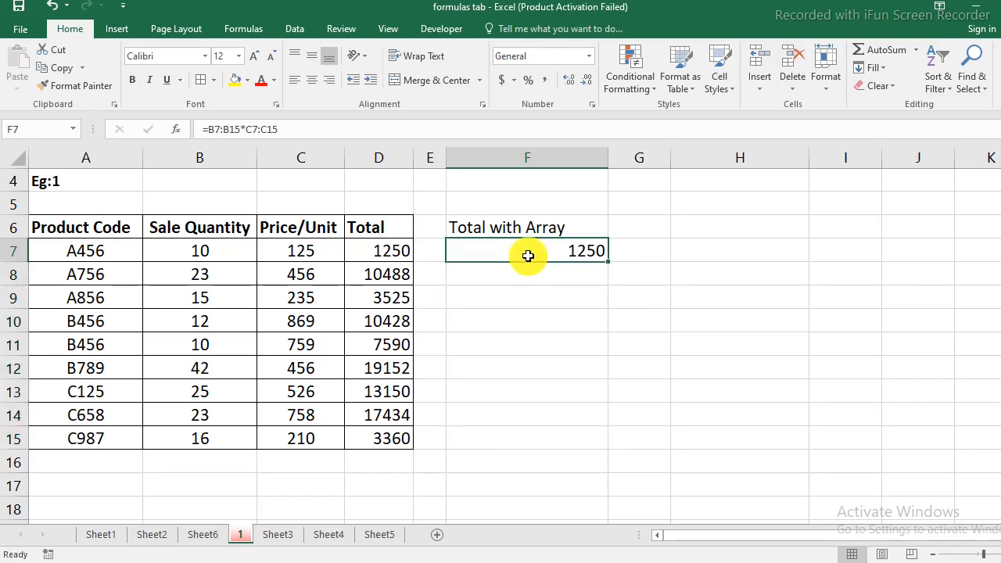
pyautogui.press('F2')
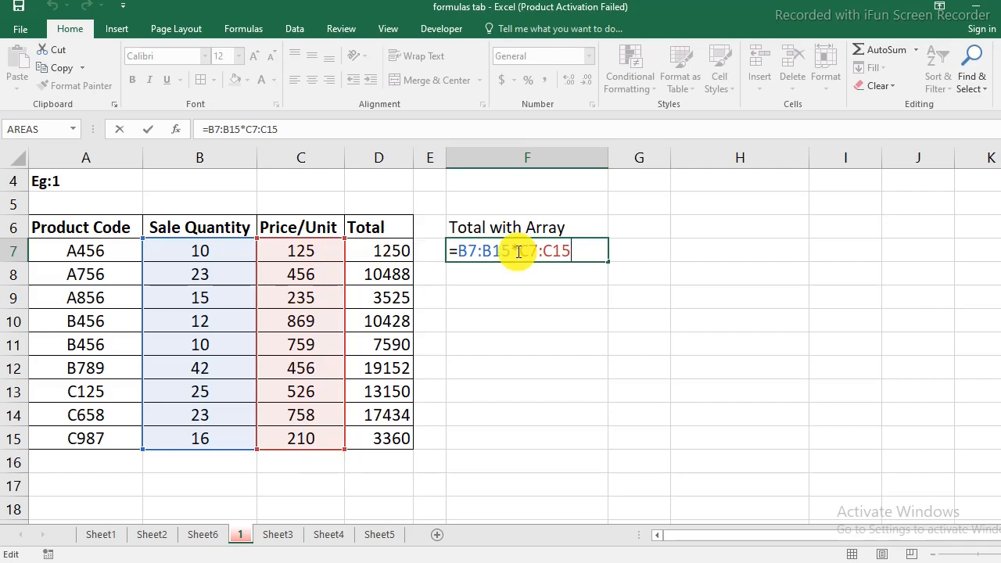
pyautogui.press('Return')
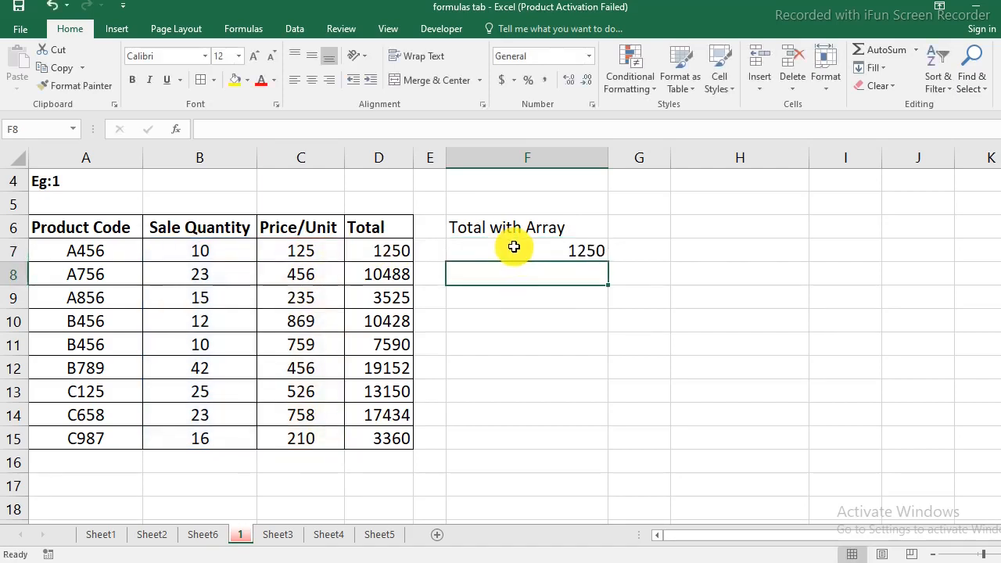
# - Re-enter =B7:B15*C7:C15 as an array formula across F7:F15
pyautogui.moveTo(511, 248); pyautogui.dragTo(496, 446)
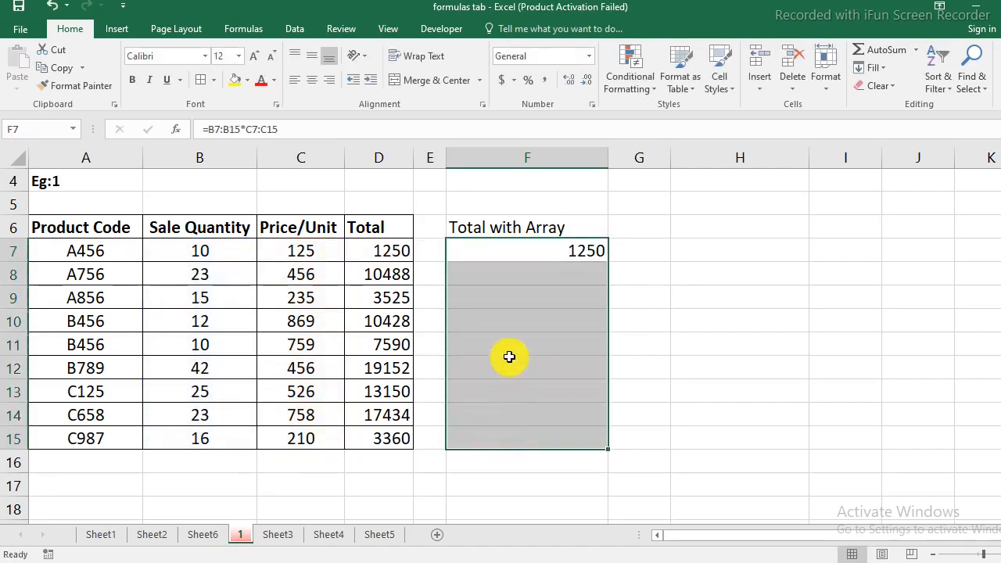
pyautogui.press('F2')
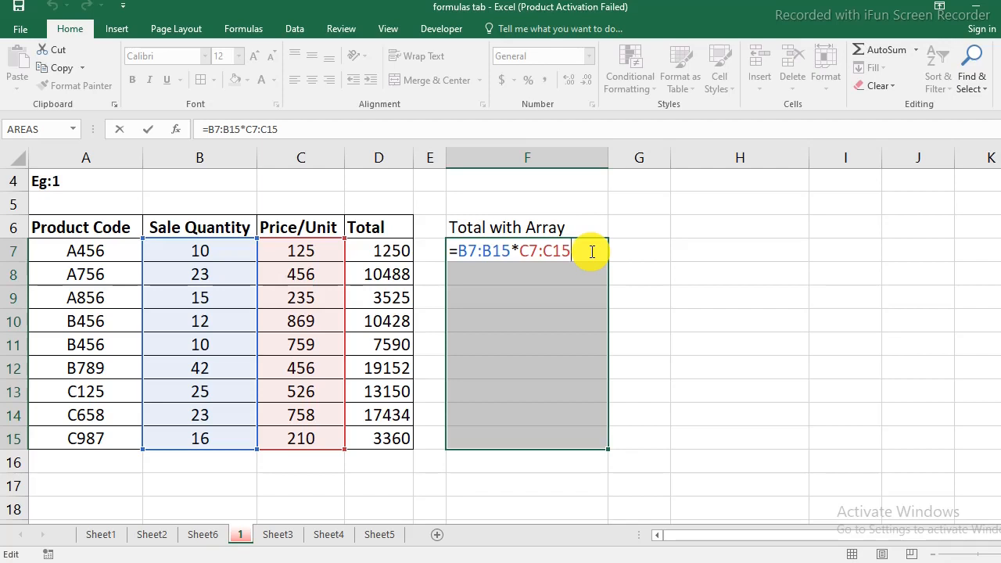
pyautogui.hotkey('ctrl', 'shift', 'Return')
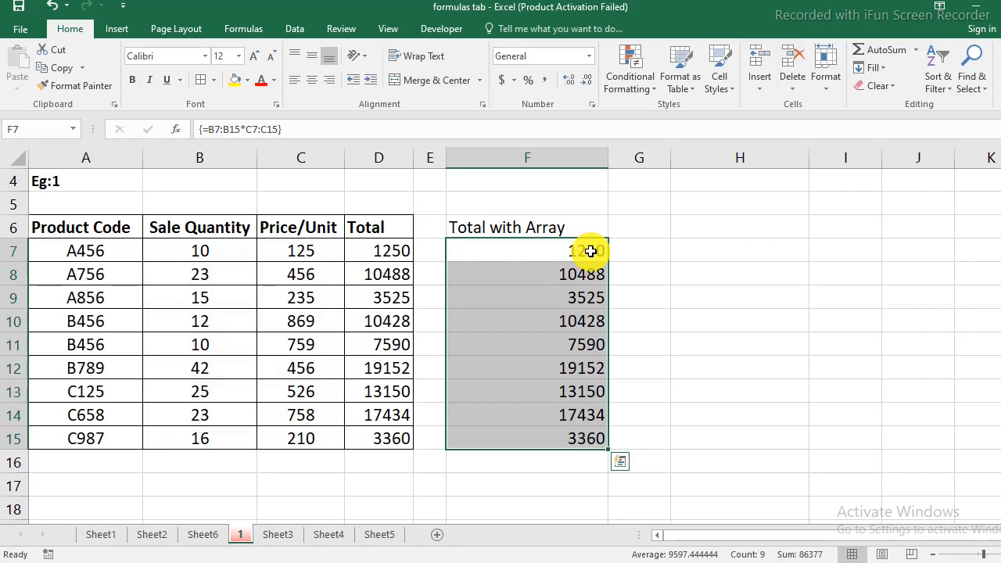
# - Compare the array formula in F7 with the ordinary row-by-row totals in D7:D15 and the quantity and price cells they use
pyautogui.click(589, 251)
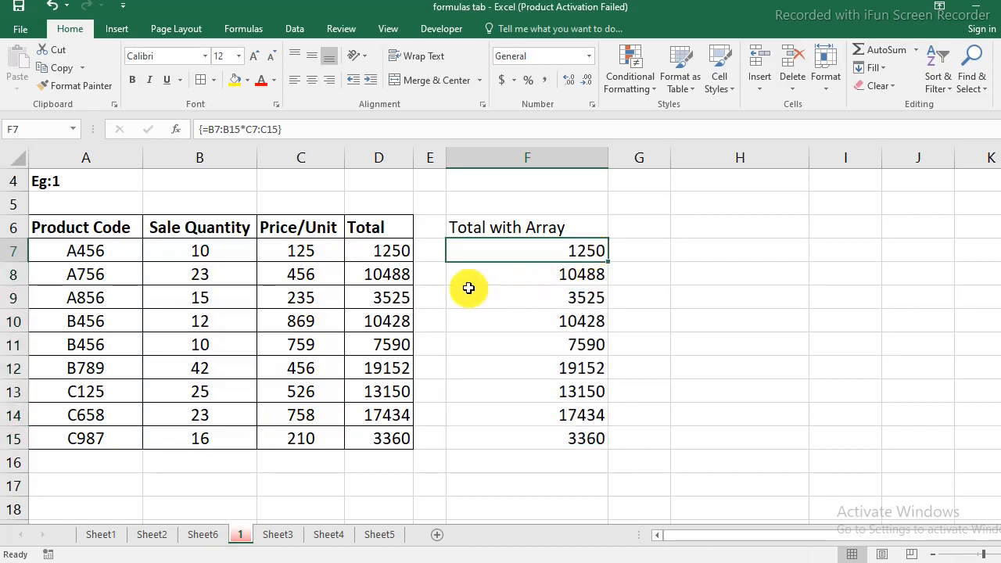
pyautogui.moveTo(386, 250); pyautogui.dragTo(388, 446)
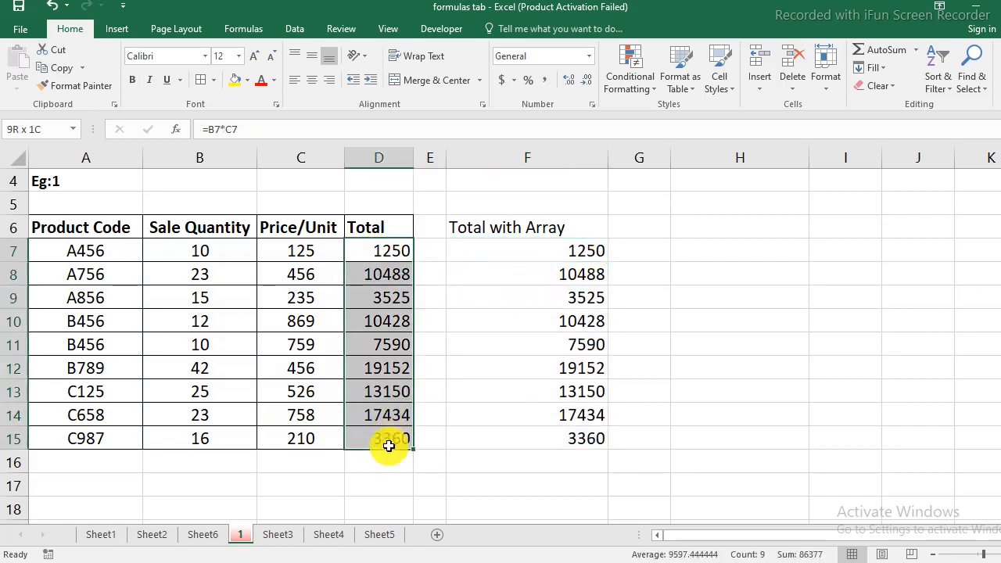
pyautogui.click(368, 298)
pyautogui.moveTo(174, 252); pyautogui.dragTo(306, 255)
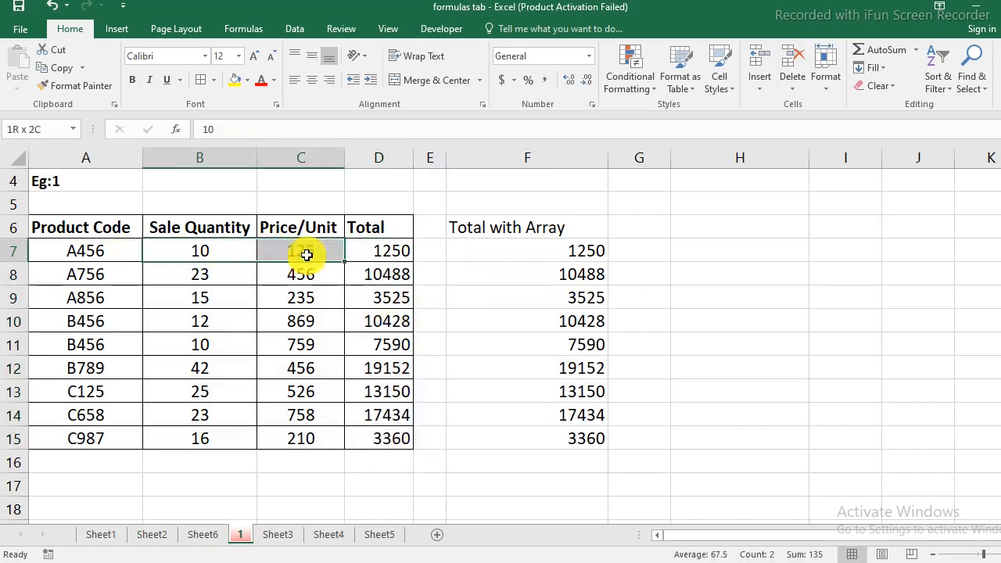
pyautogui.click(391, 250)
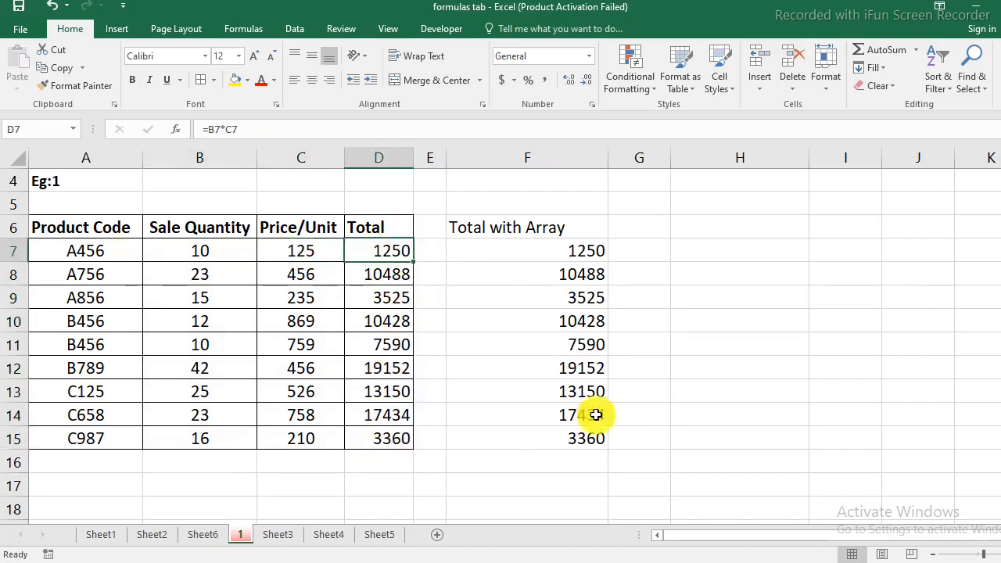
pyautogui.click(581, 253)
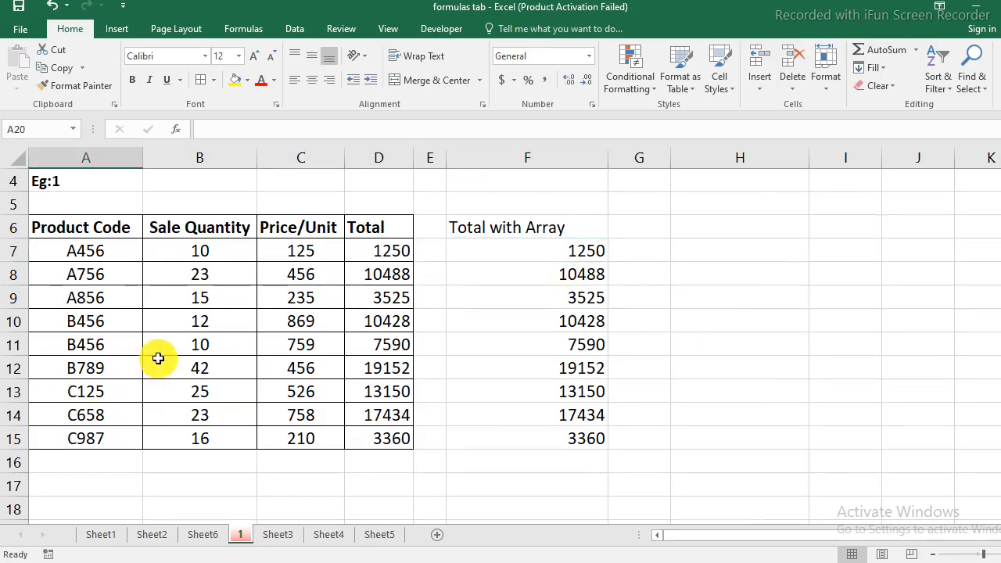
# - Examine the Total column and the Sub Total row of the Eg: 2 table
pyautogui.scroll(-4, 158, 358)
pyautogui.scroll(-1, 158, 358)
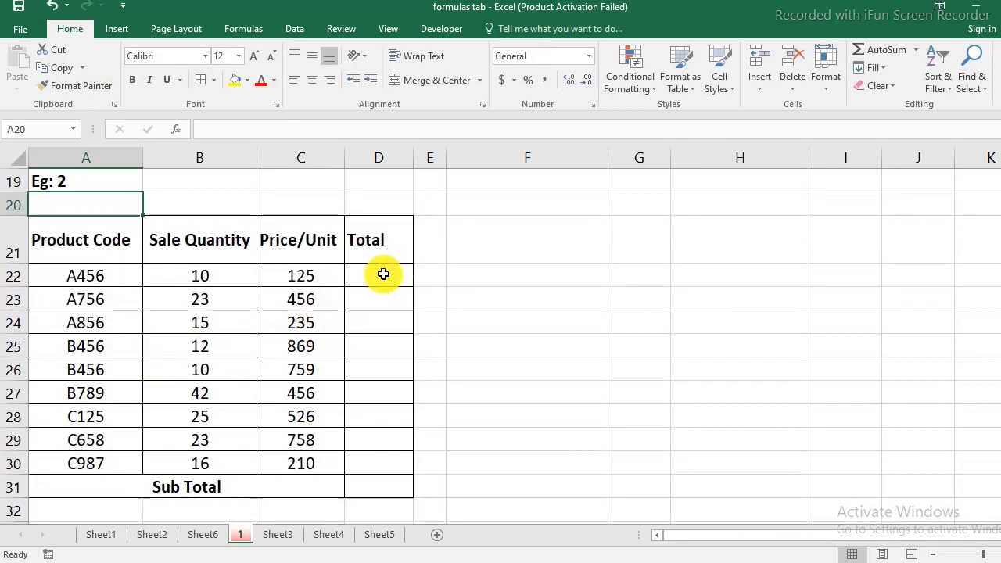
pyautogui.moveTo(384, 273); pyautogui.dragTo(388, 464)
pyautogui.click(195, 486)
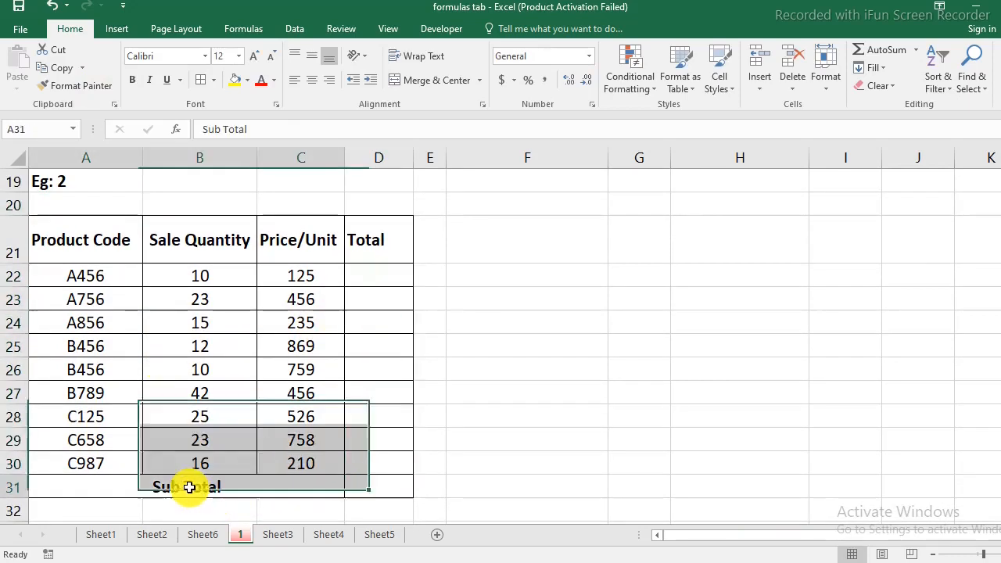
pyautogui.click(379, 485)
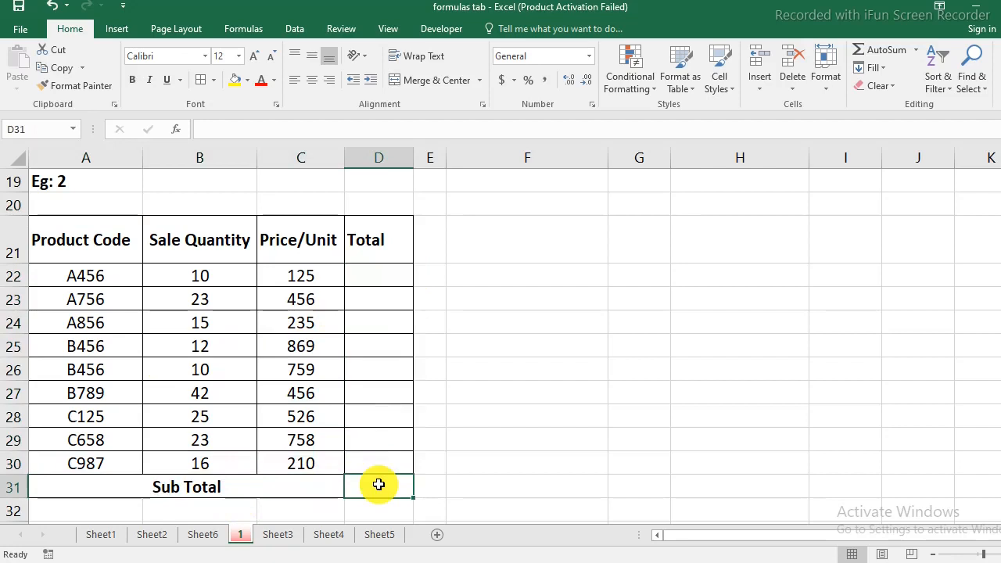
# - Enter =B22*C22 in D22 and fill the formula down through D30
pyautogui.click(375, 278)
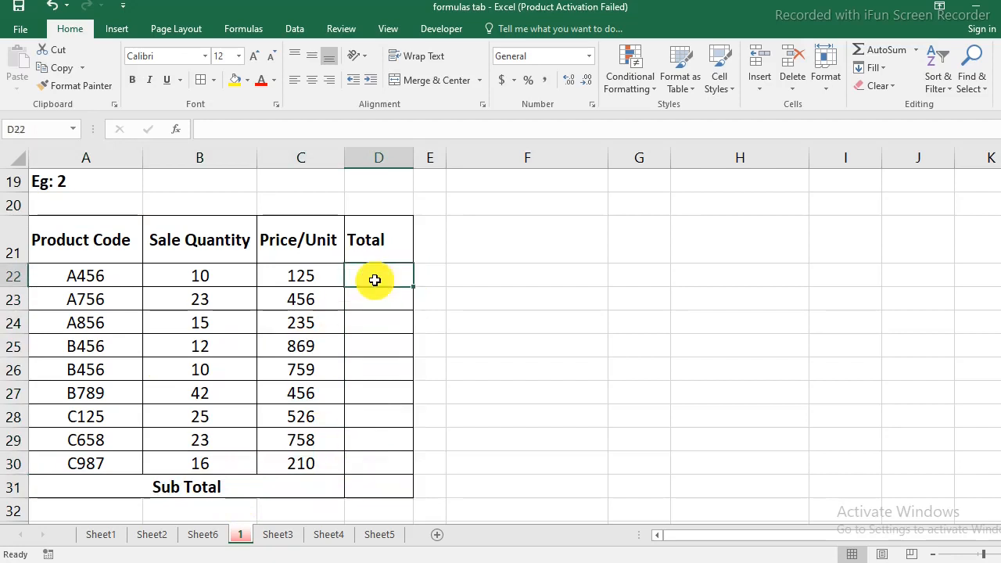
pyautogui.write('=')
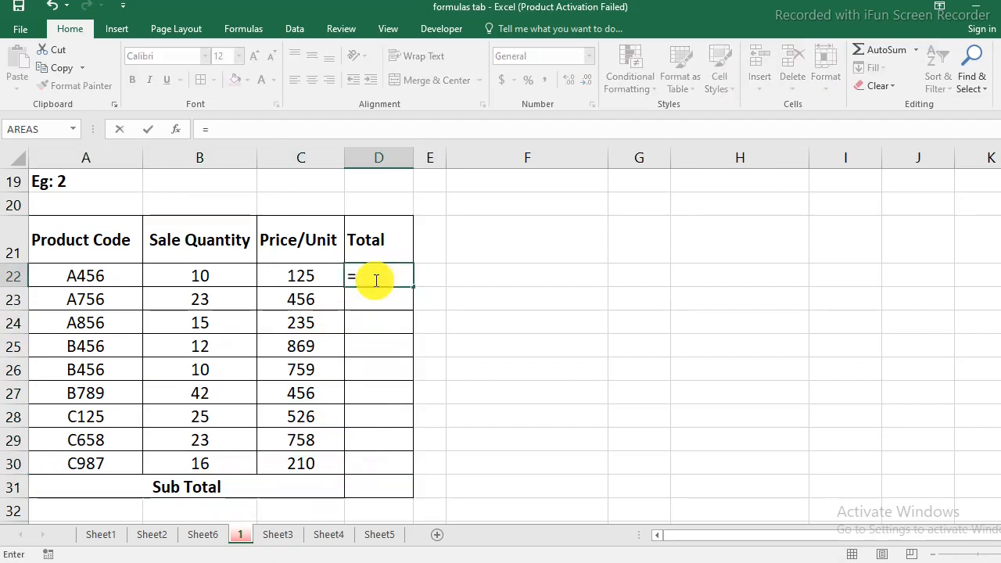
pyautogui.click(208, 270)
pyautogui.write('*')
pyautogui.click(292, 280)
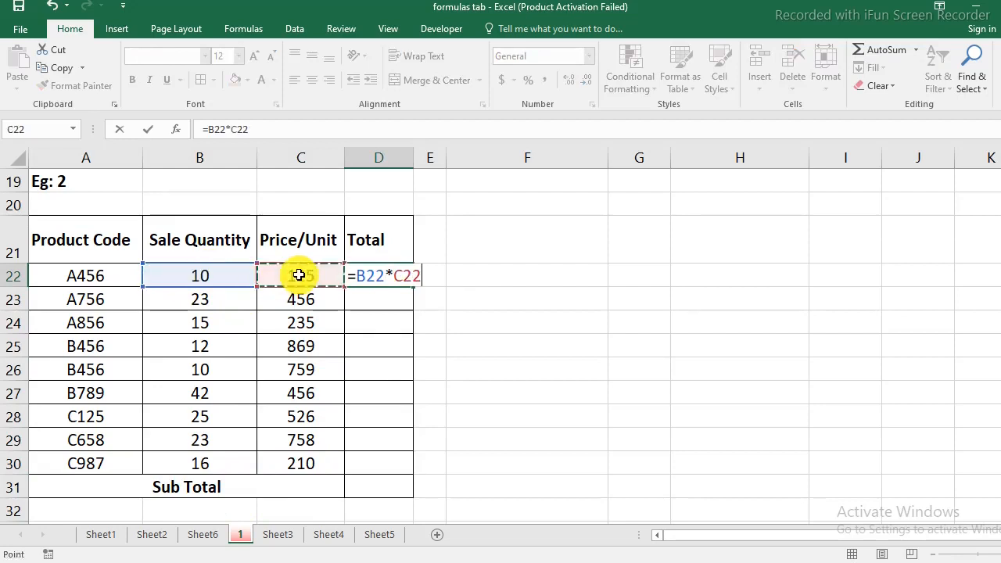
pyautogui.press('Return')
pyautogui.click(367, 273)
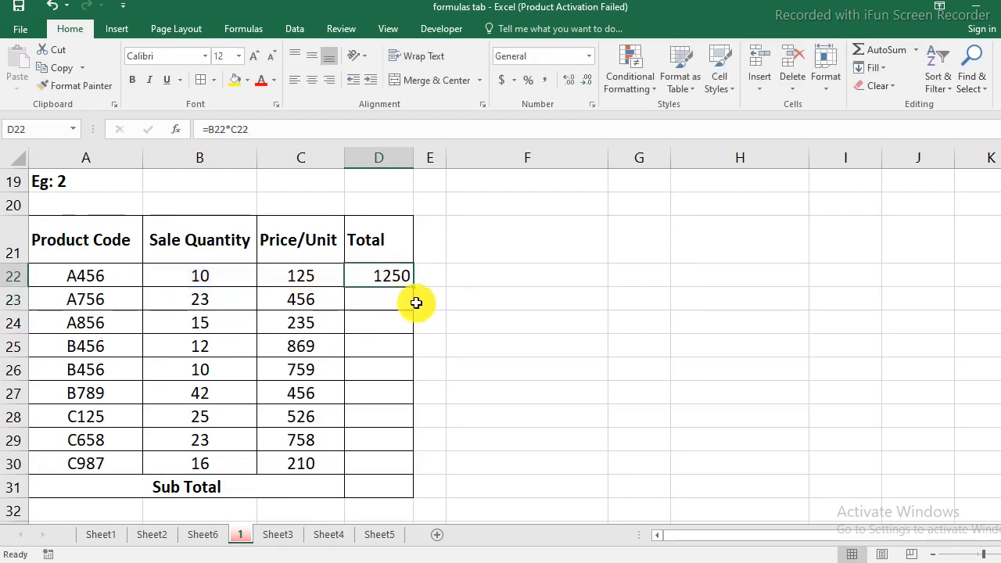
pyautogui.moveTo(412, 287); pyautogui.dragTo(401, 481)
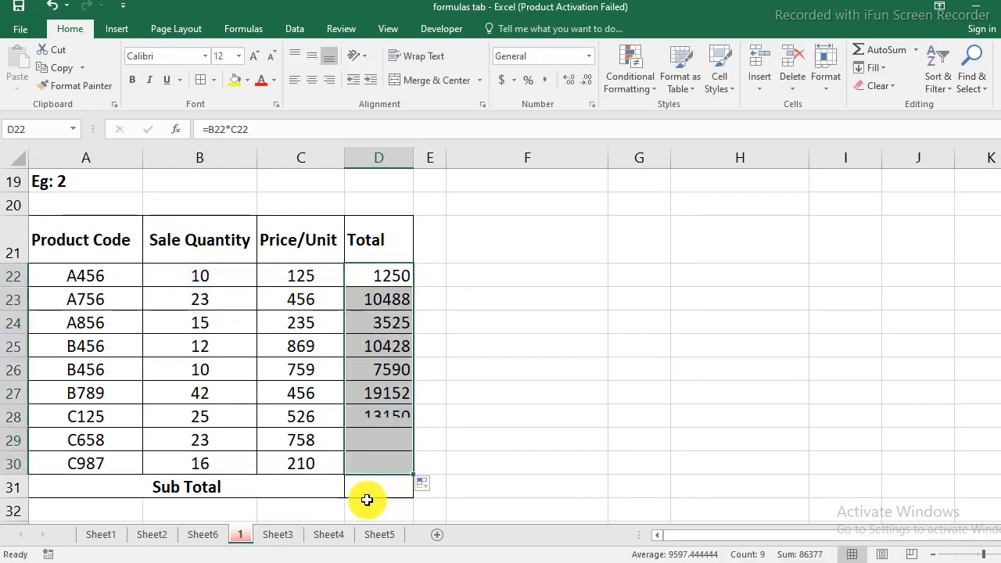
# - Enter =SUM(D22:D30) in D31 to calculate the Sub Total of the Eg: 2 table
pyautogui.click(373, 491)
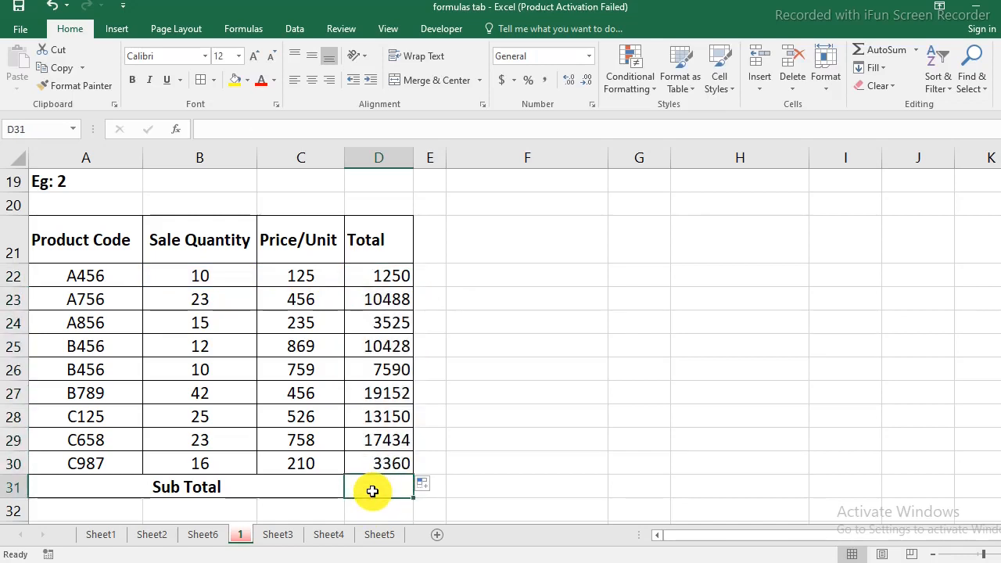
pyautogui.write('=sum')
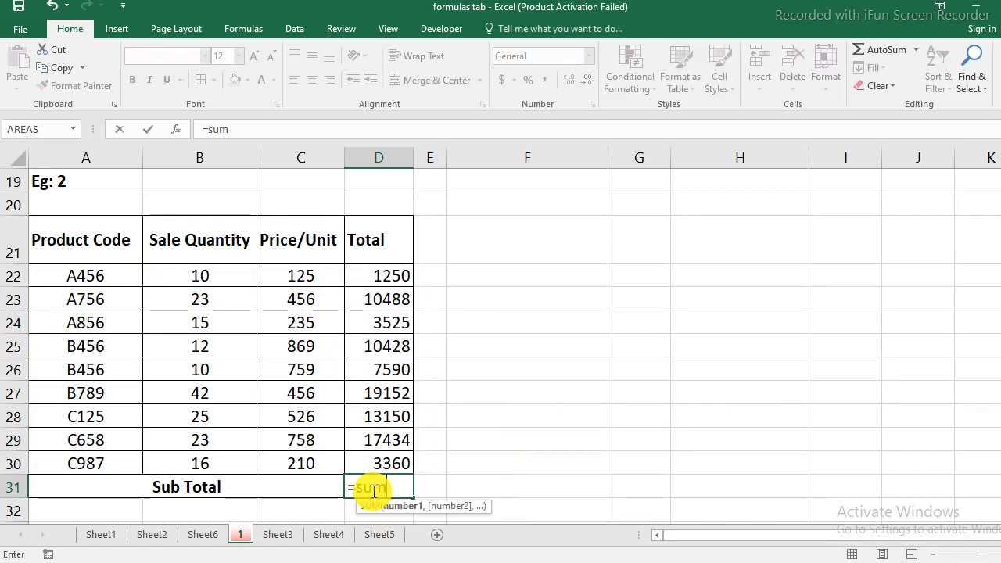
pyautogui.write('(')
pyautogui.moveTo(391, 275); pyautogui.dragTo(394, 455)
pyautogui.press('Return')
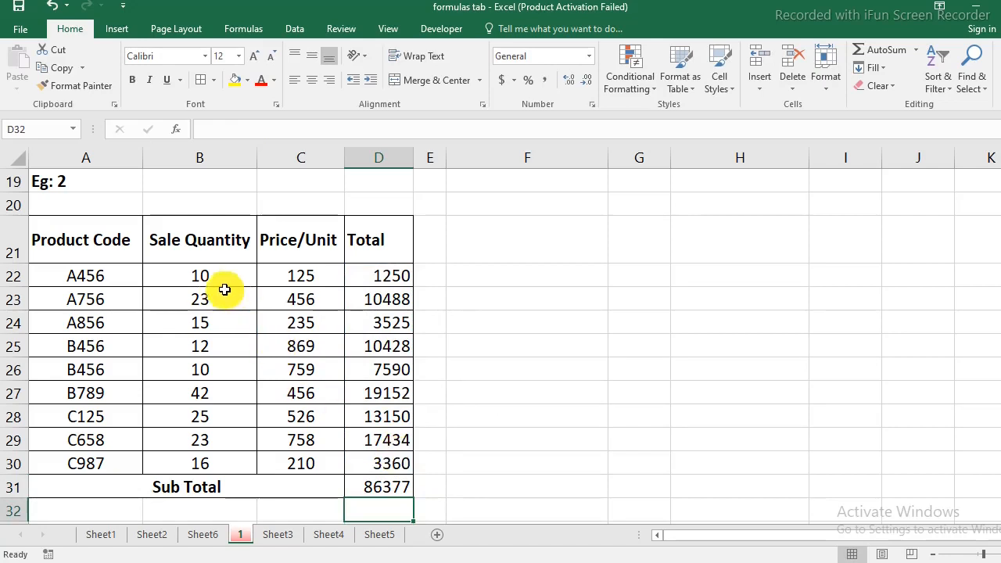
# - Review the row multiplication in D22 with its source cells, and the Sub Total formula in D31
pyautogui.moveTo(197, 277); pyautogui.dragTo(304, 279)
pyautogui.click(391, 276)
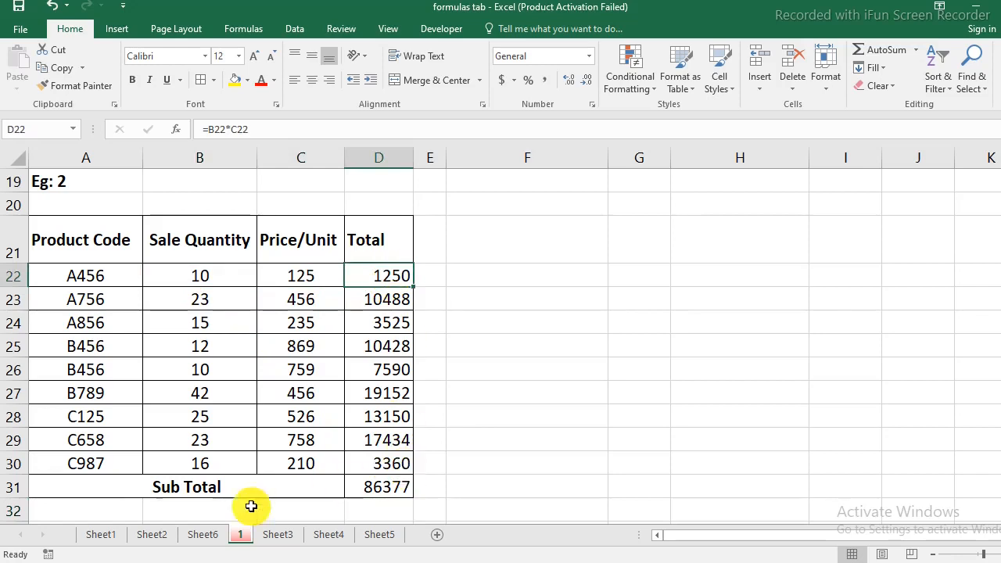
pyautogui.click(398, 491)
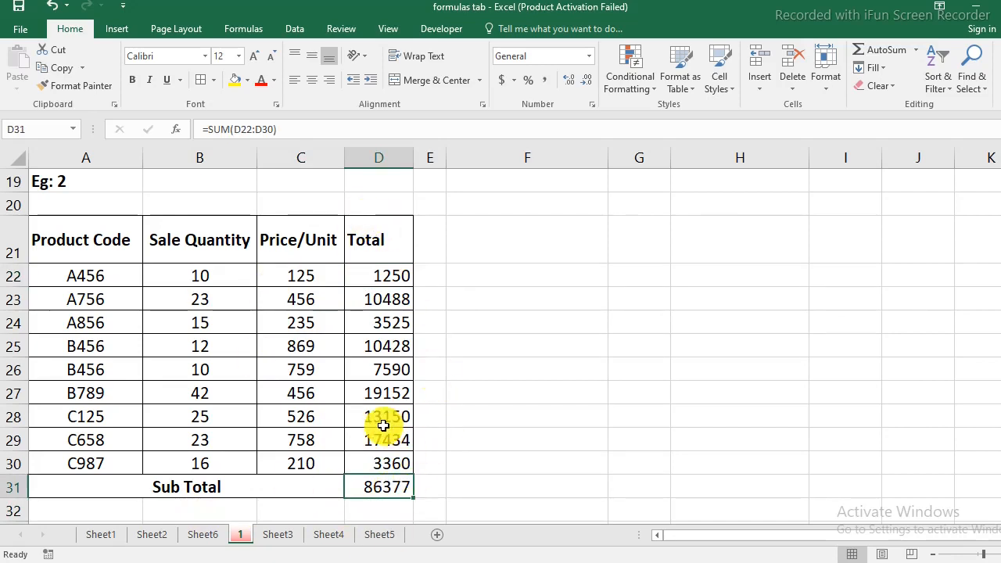
# - Enter =SUM(B22:B30*C22:C30) as an ordinary formula in F22
pyautogui.click(541, 277)
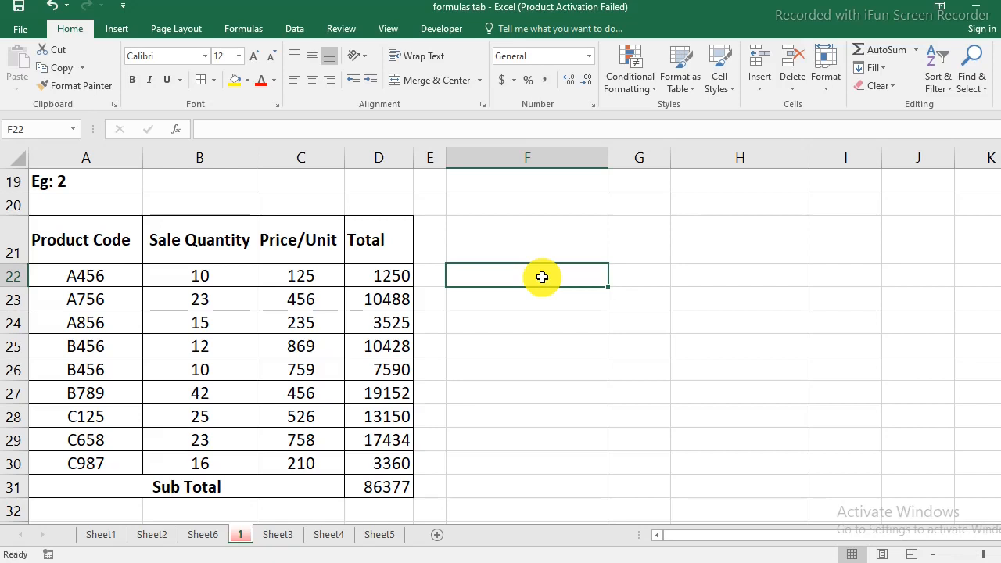
pyautogui.write('=')
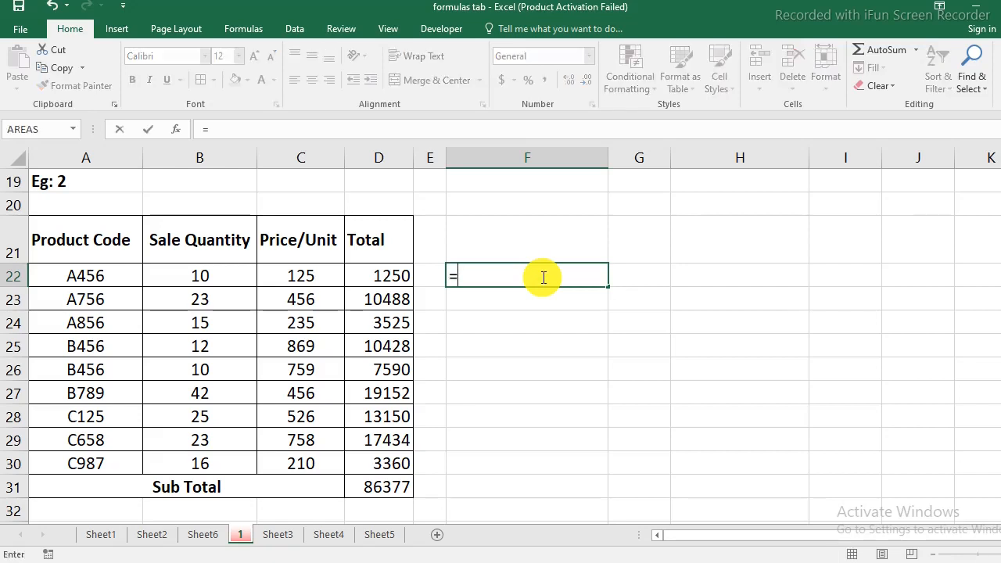
pyautogui.write('sum')
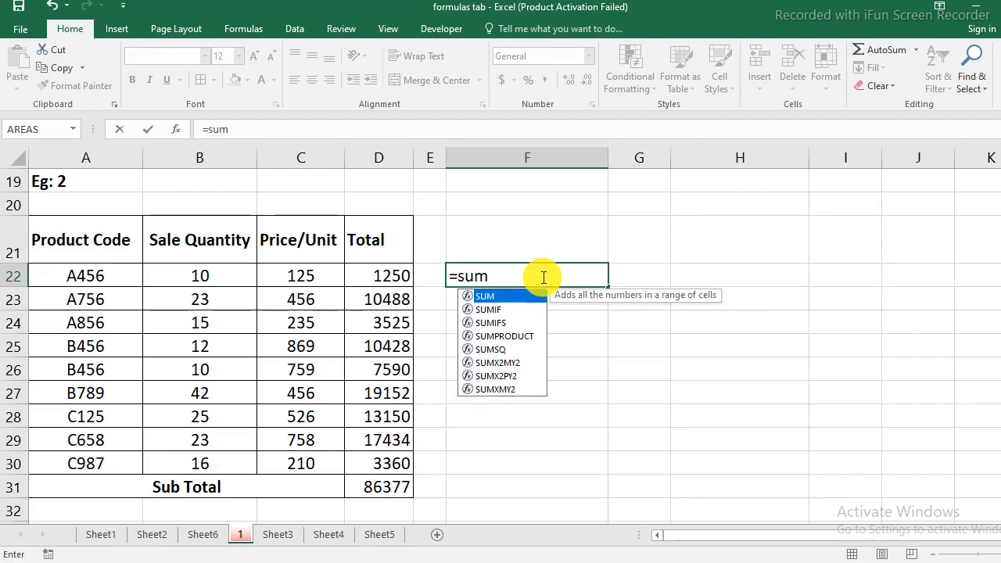
pyautogui.write('(')
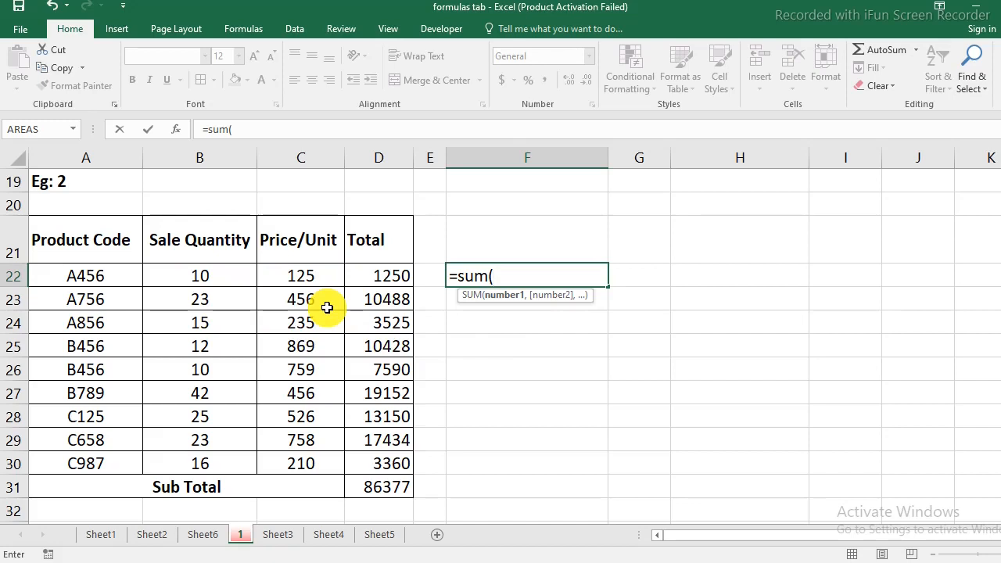
pyautogui.moveTo(207, 276); pyautogui.dragTo(206, 463)
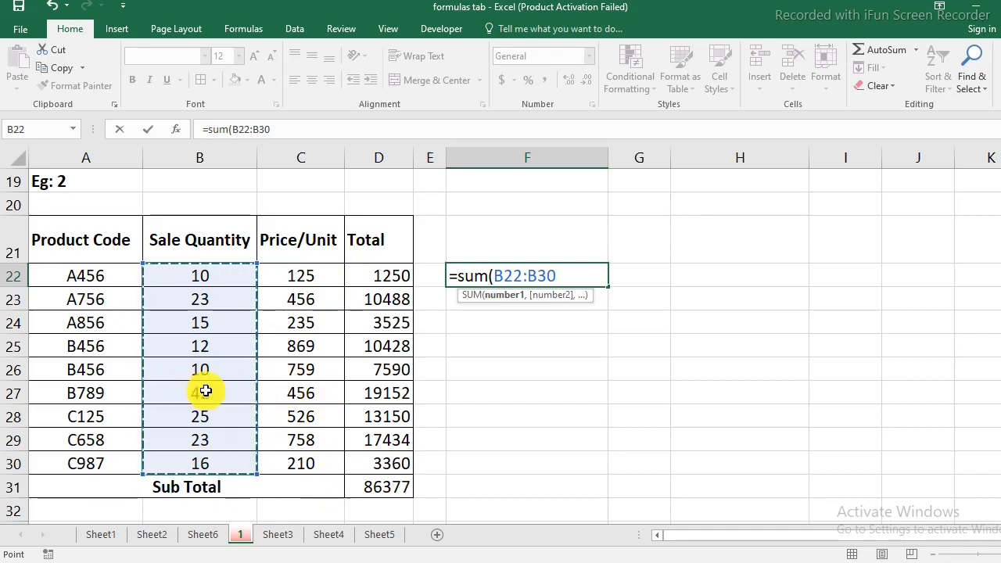
pyautogui.write('*')
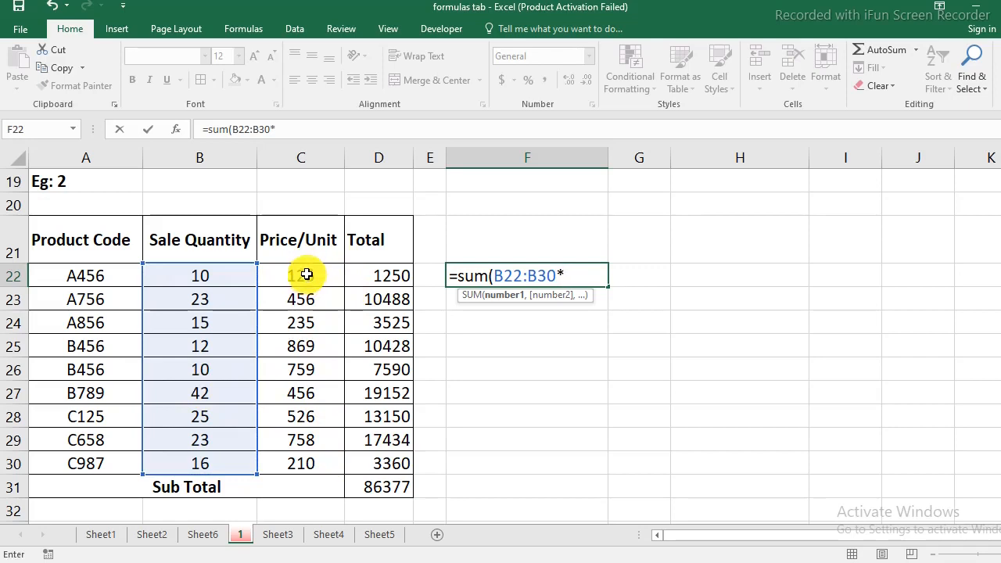
pyautogui.moveTo(306, 273); pyautogui.dragTo(302, 474)
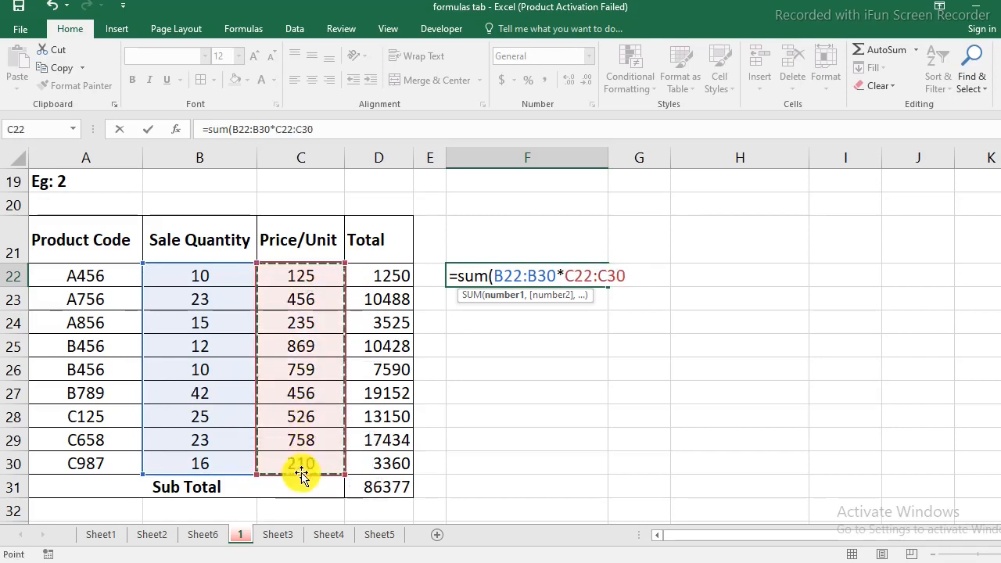
pyautogui.write(')')
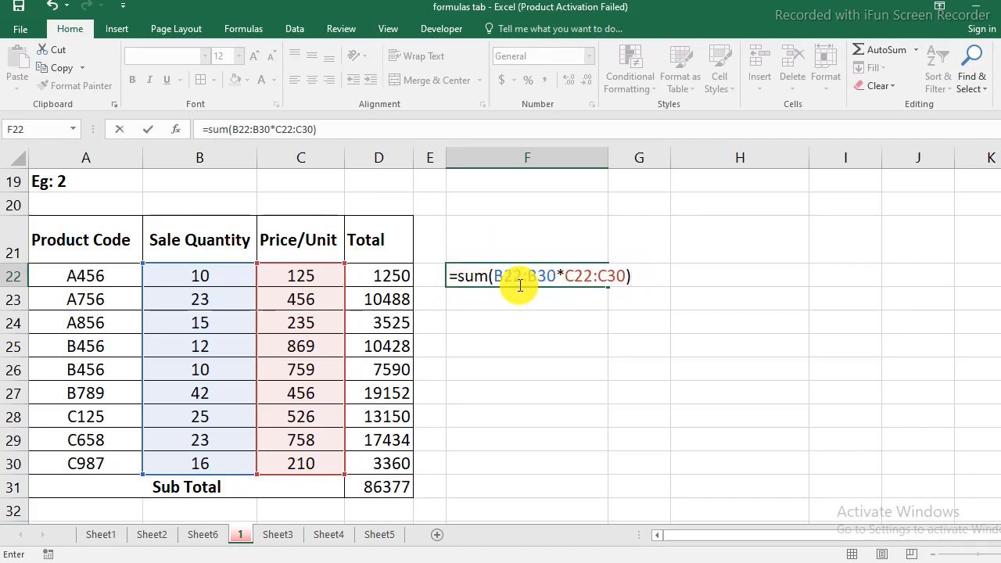
pyautogui.press('Return')
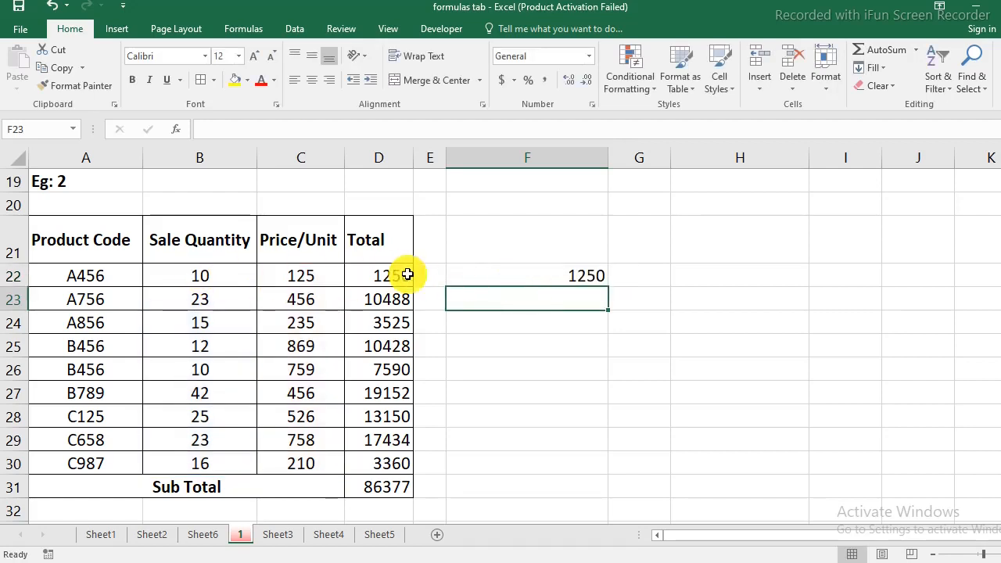
# - Check F22 against the first row's quantity and total, and re-enter its SUM formula as an array formula
pyautogui.click(296, 276)
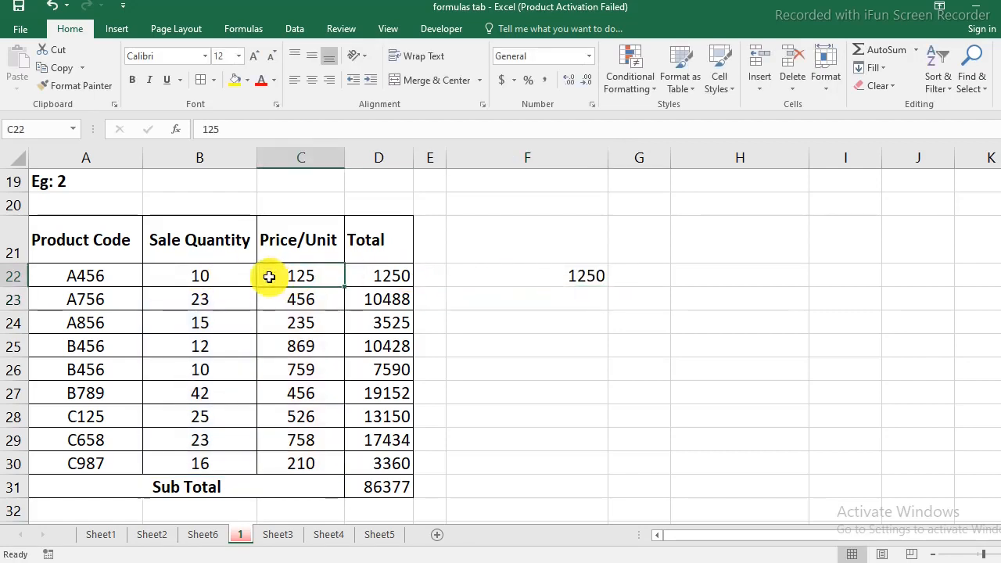
pyautogui.click(371, 274)
pyautogui.click(537, 279)
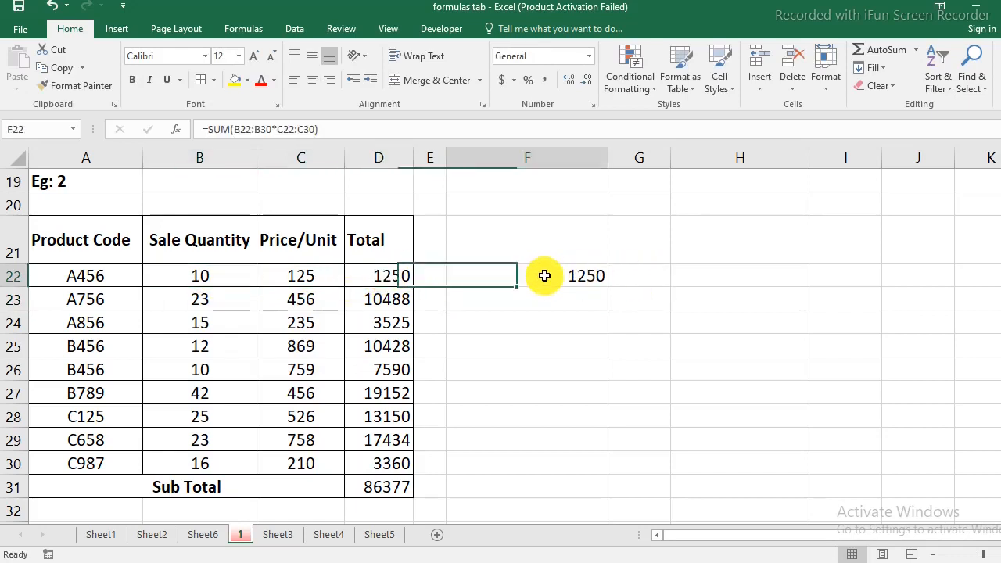
pyautogui.doubleClick(544, 276)
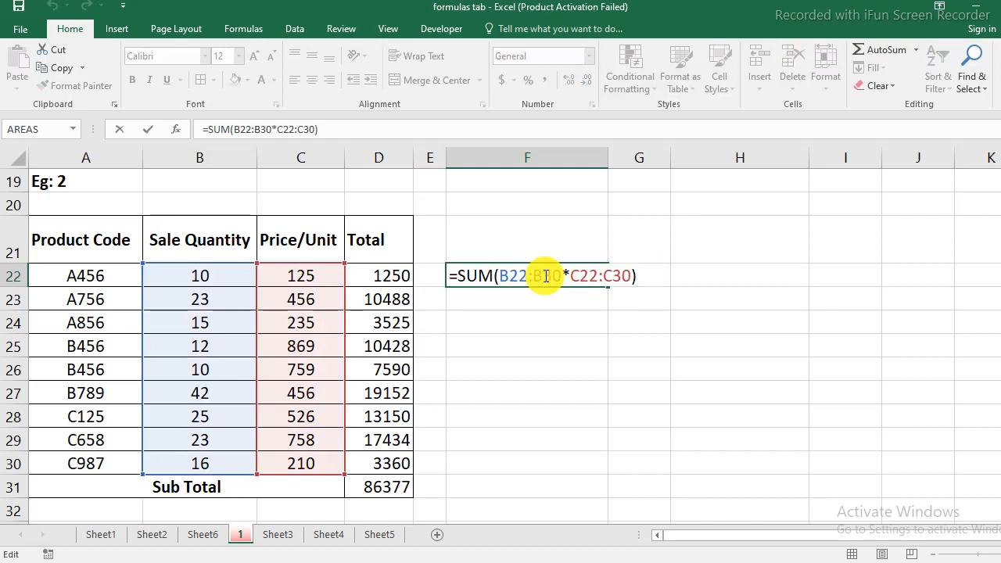
pyautogui.hotkey('ctrl', 'shift', 'Return')
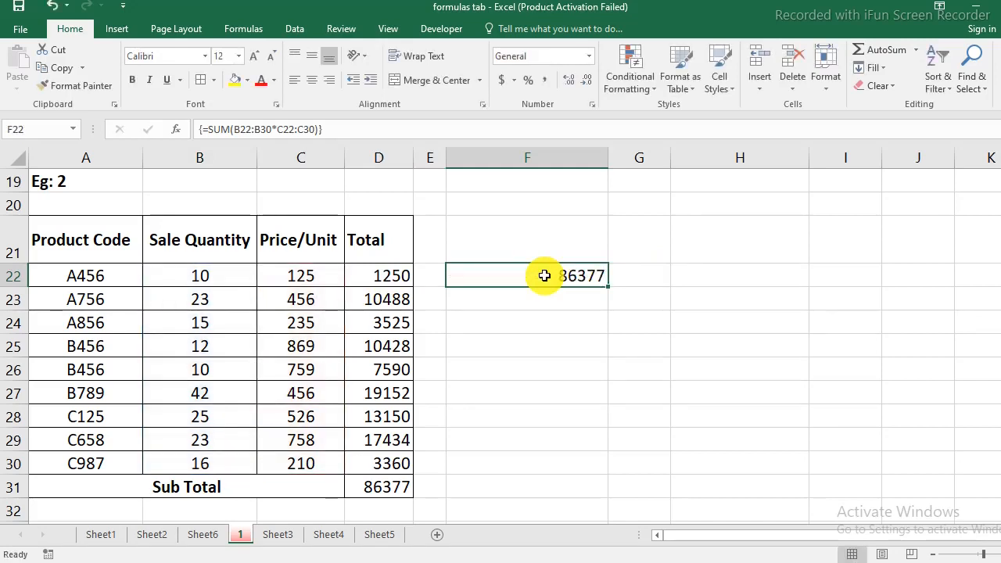
# - Compare the array formula result in F22 with the Sub Total in D31
pyautogui.click(389, 485)
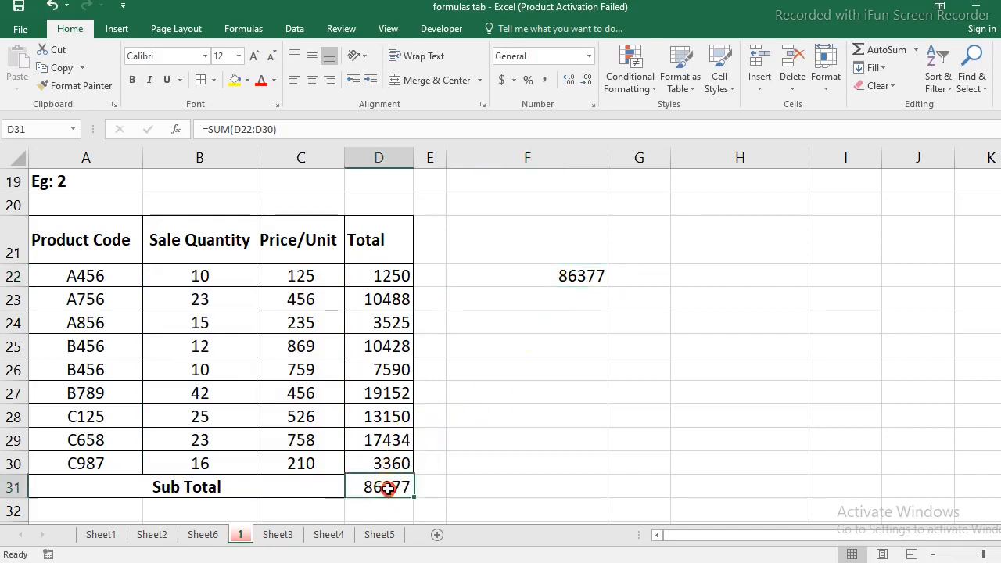
pyautogui.click(569, 266)
pyautogui.click(384, 489)
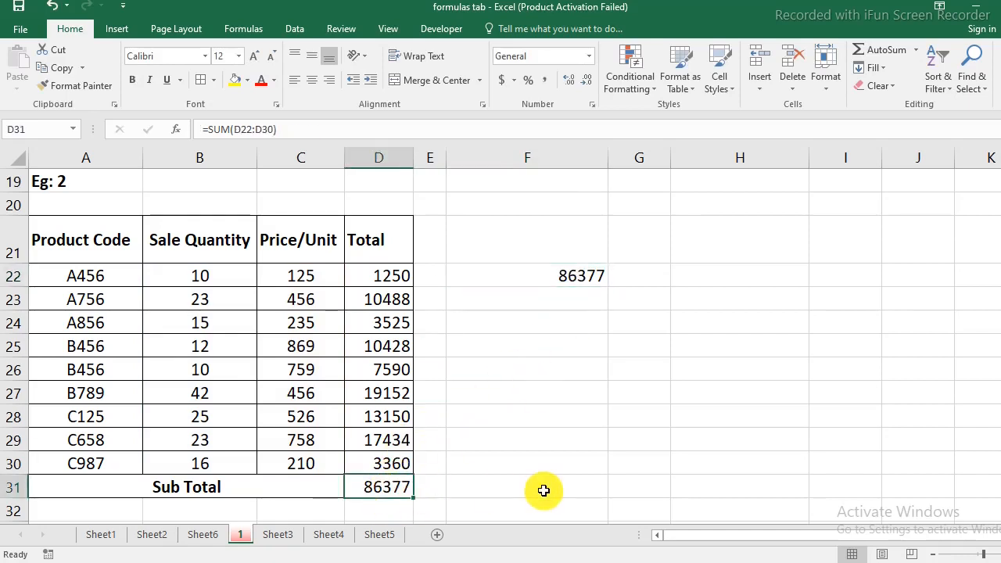